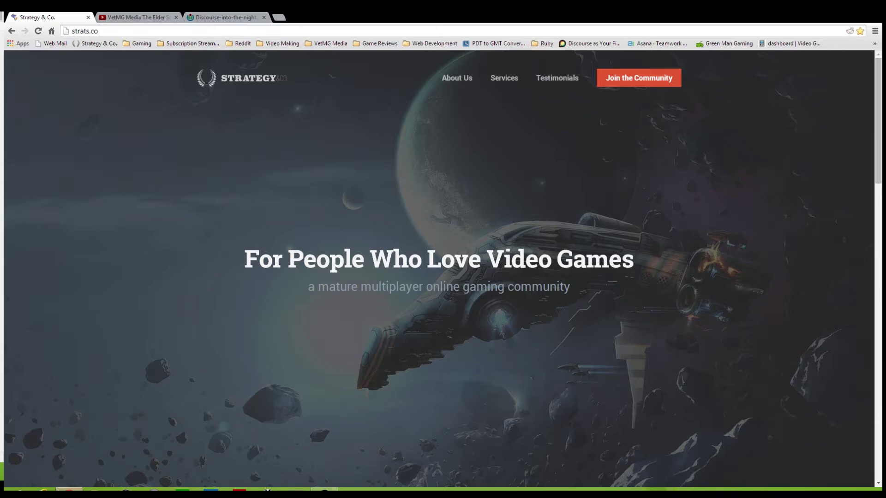
Step: Enter the community forum from the Strategy & Co. homepage, view the category overview, and return to the latest topics
click(618, 81)
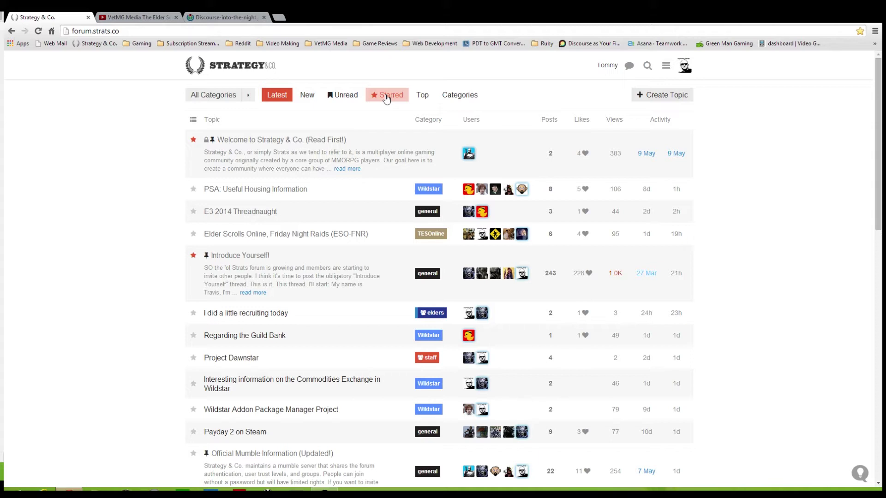
click(446, 95)
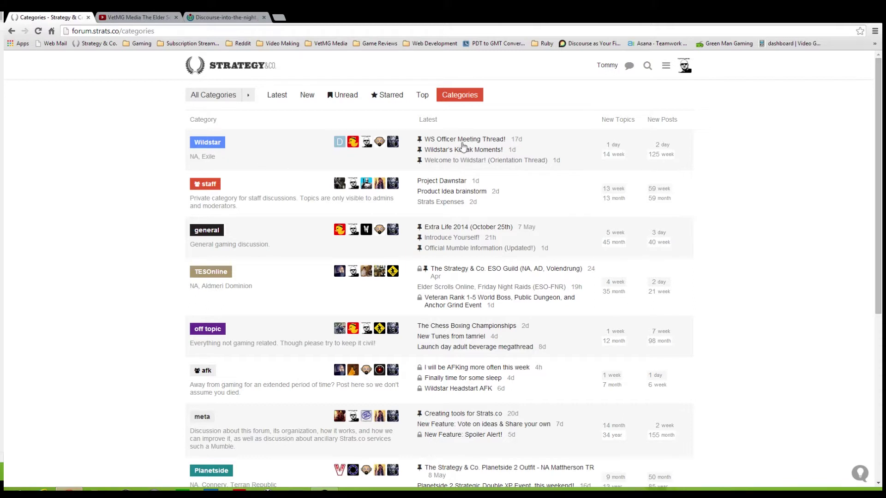
click(280, 98)
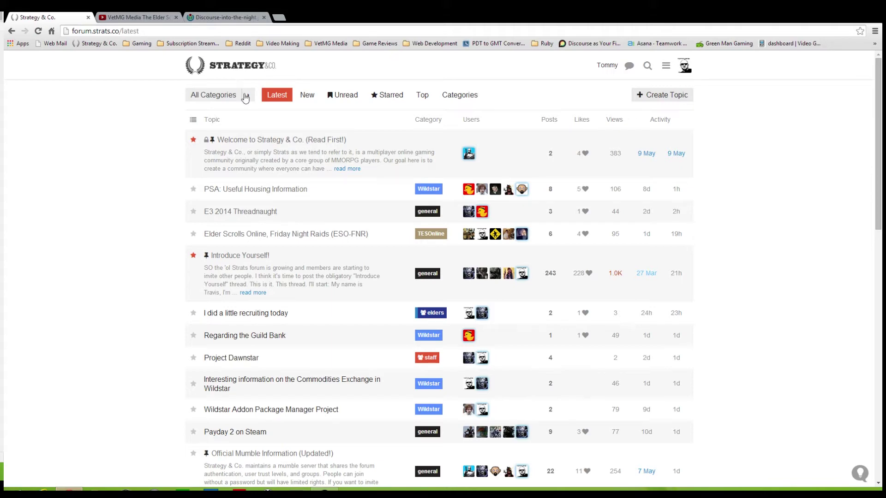
Step: Open the Wildstar category's topic list from the forum's category overview
click(459, 96)
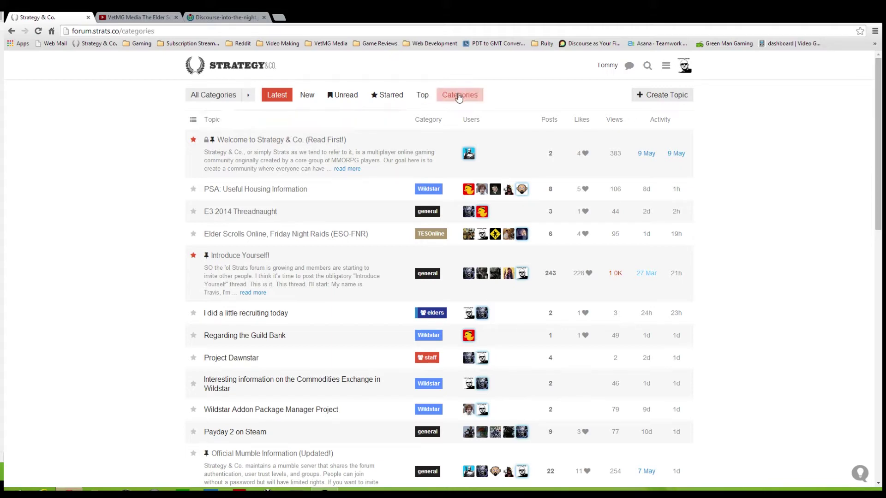
click(238, 70)
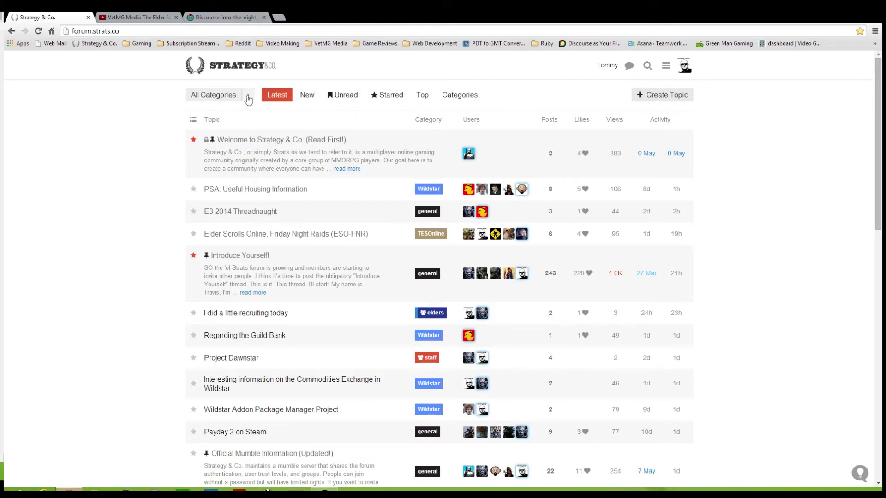
click(458, 98)
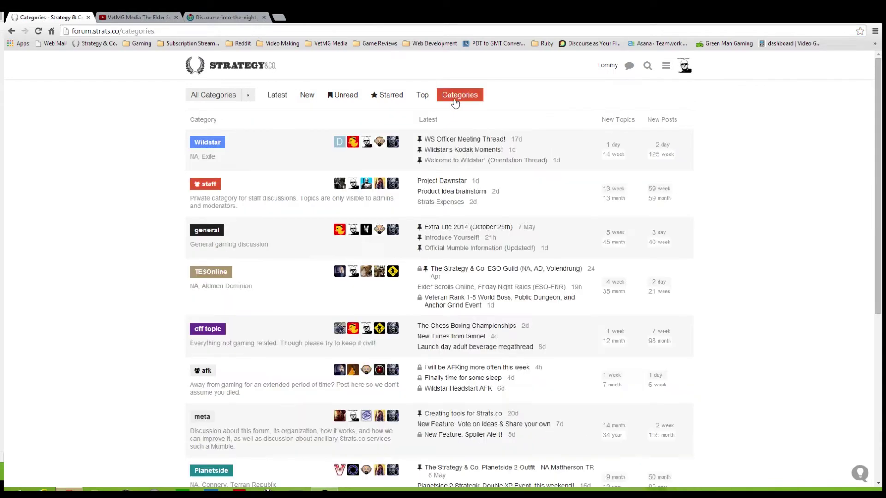
click(210, 144)
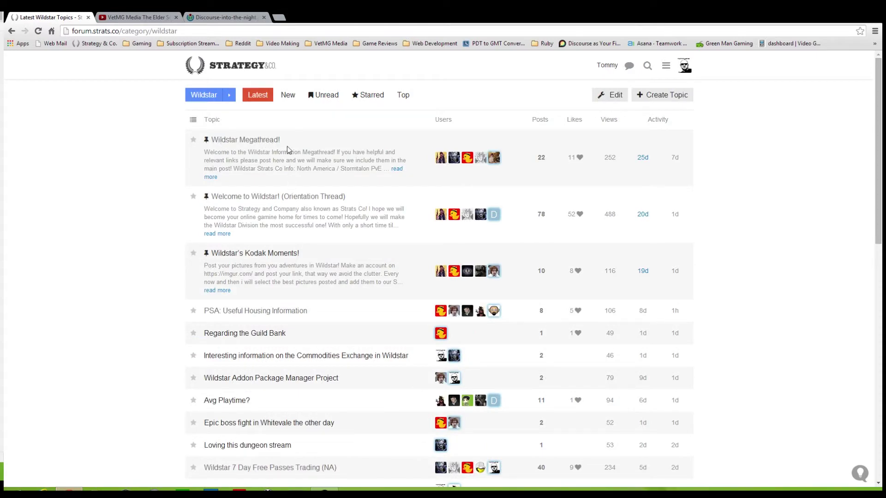
Step: Return to the forum home and filter the topics by Wildstar directly from the list of all categories
click(235, 69)
click(248, 98)
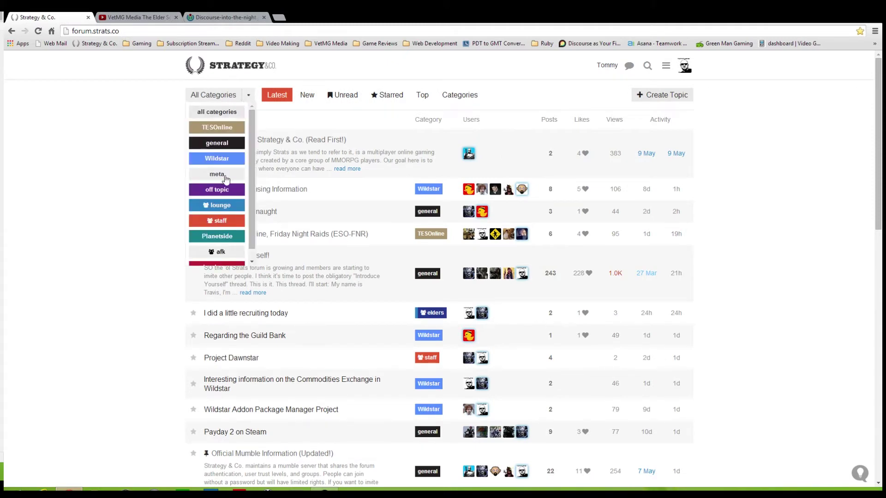
click(224, 162)
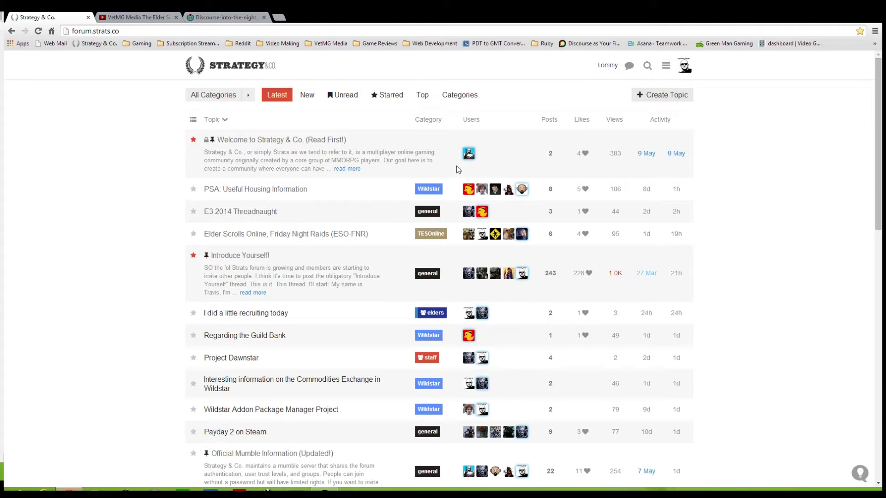
Step: Search the forum for "voc" and clear the search term
click(648, 69)
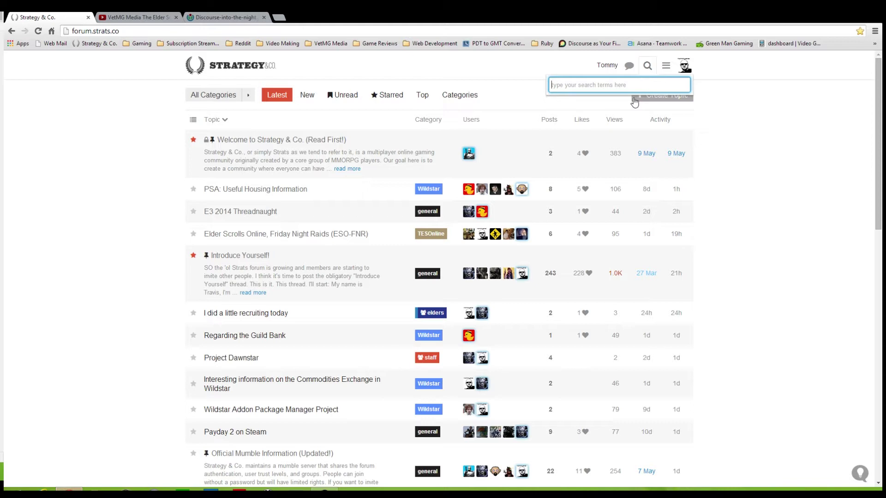
text(voc)
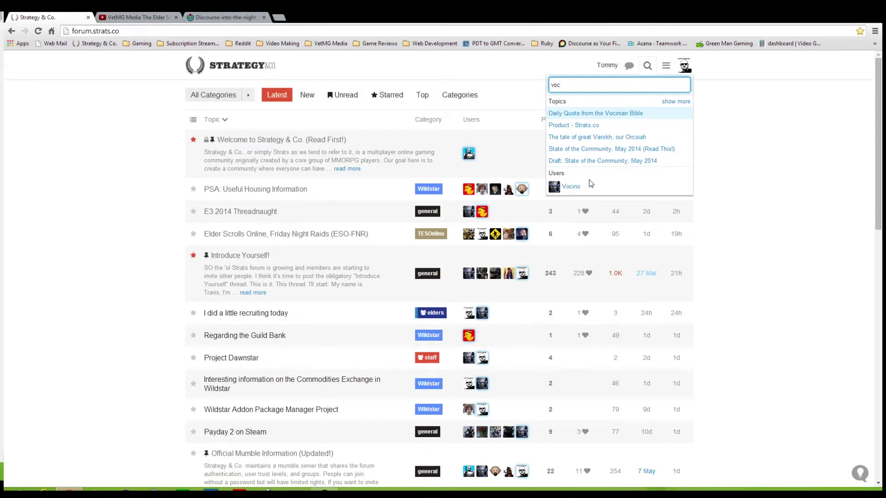
key(BackSpace)
key(BackSpace)
key(BackSpace)
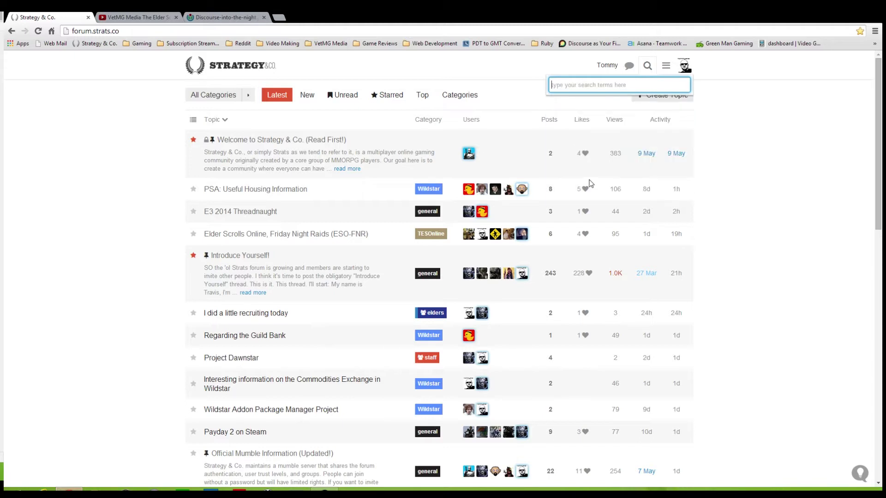
Step: Search the forum for "intro", open the "Introduce Yourself!" topic, and return to the forum home
text(intro)
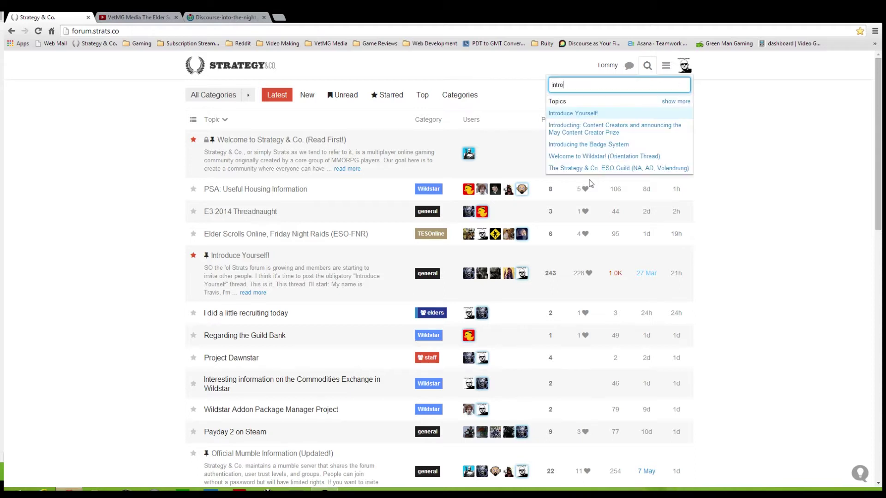
click(567, 117)
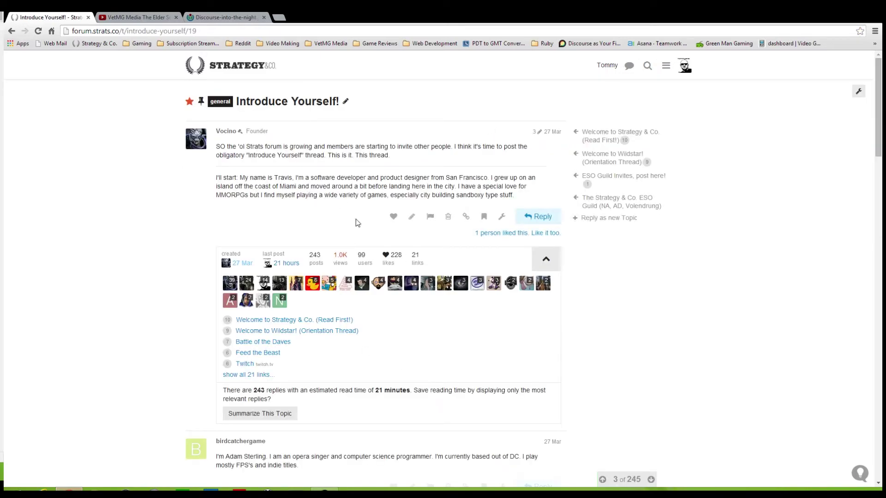
click(221, 68)
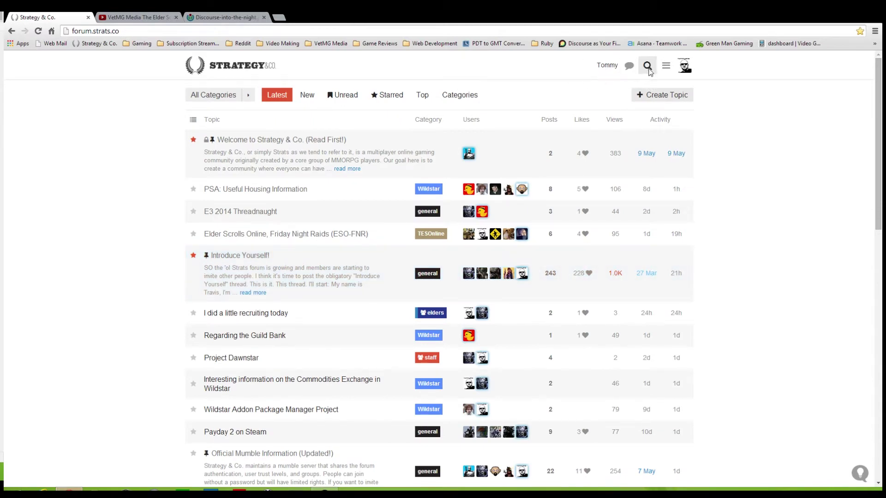
Step: Check the empty search field on the forum home, then open the Wildstar category
click(647, 66)
key(BackSpace)
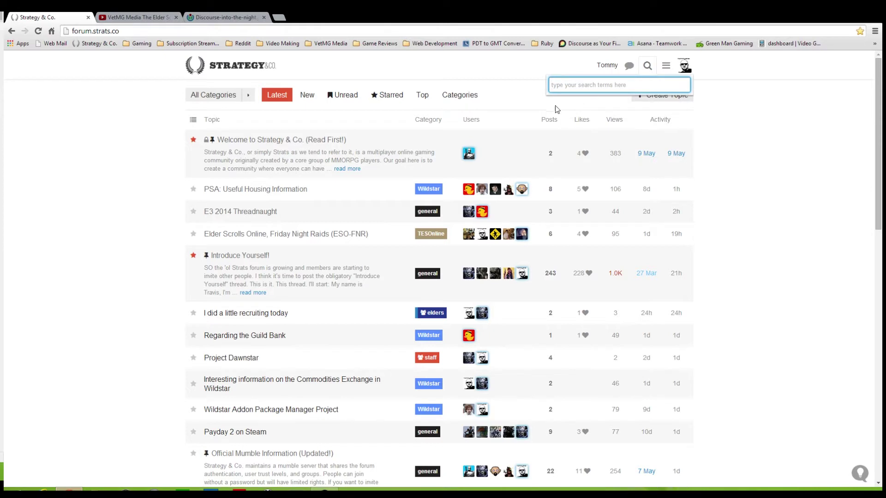
click(248, 95)
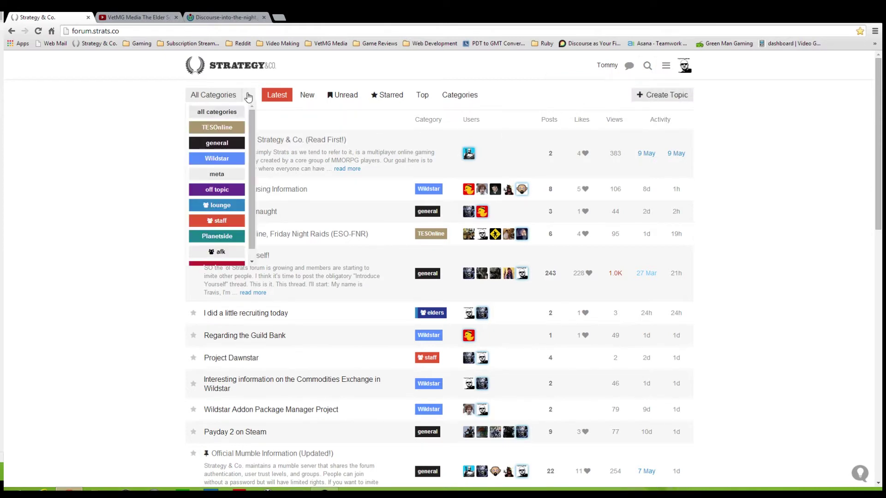
click(223, 160)
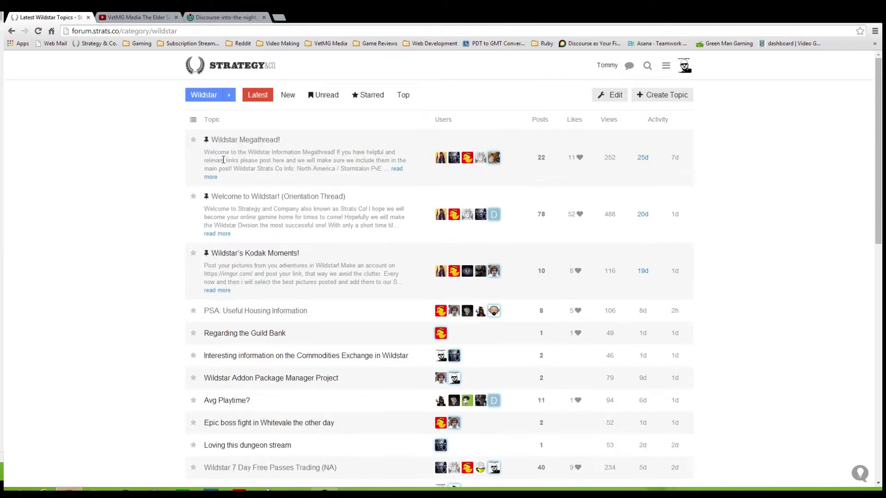
Step: Search for "intro" from within the Wildstar category, then expand and collapse the full list of matching topics
click(647, 66)
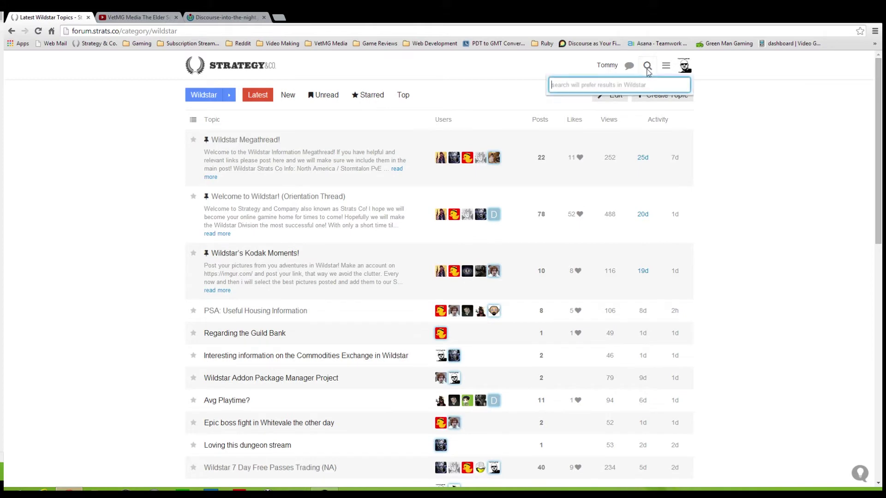
text(intro)
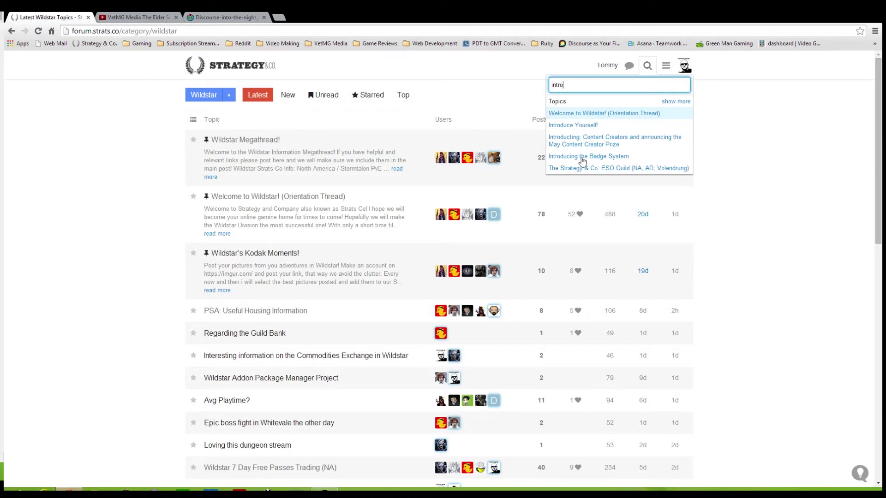
click(674, 103)
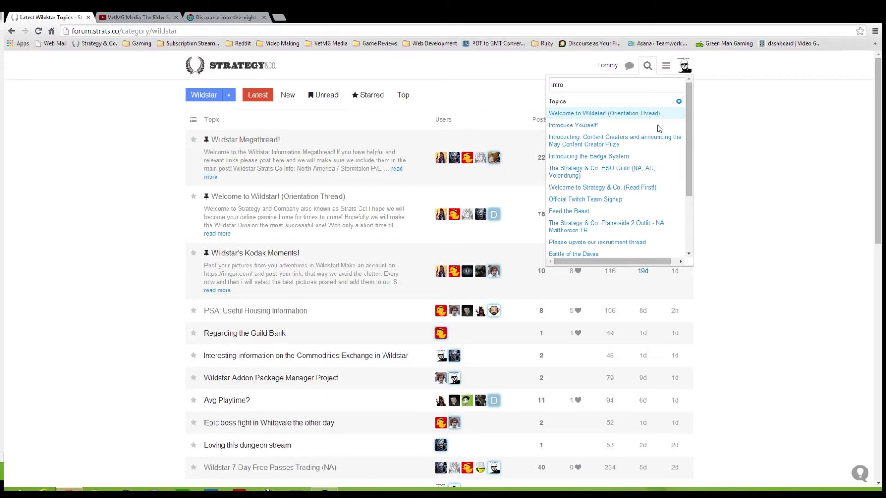
click(679, 102)
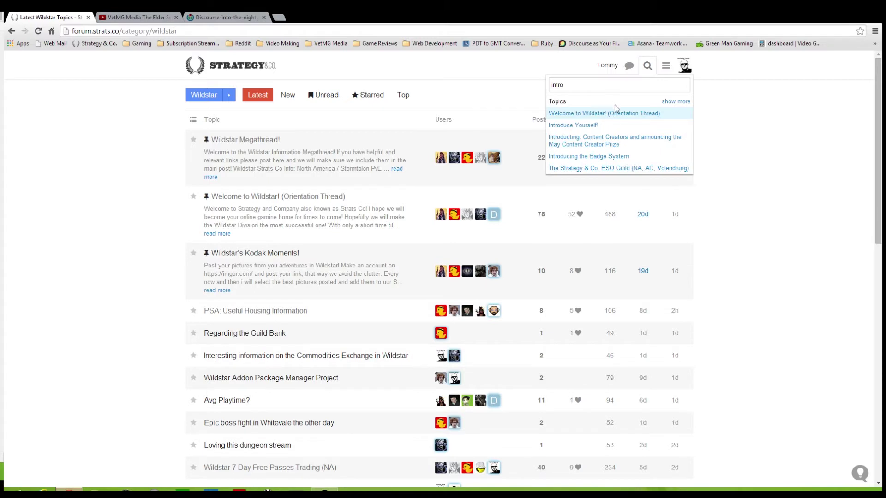
Step: Clear the "intro" search term and return to the forum home
click(587, 86)
key(BackSpace)
key(BackSpace)
key(BackSpace)
key(BackSpace)
key(BackSpace)
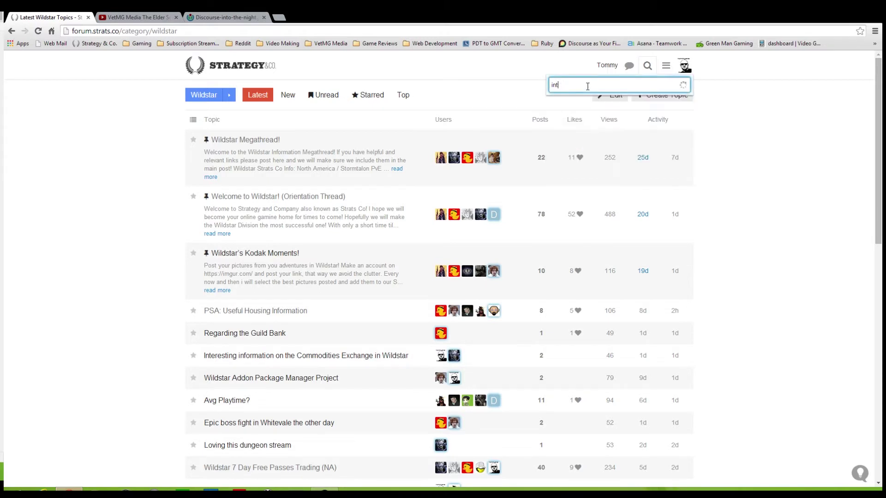
click(231, 65)
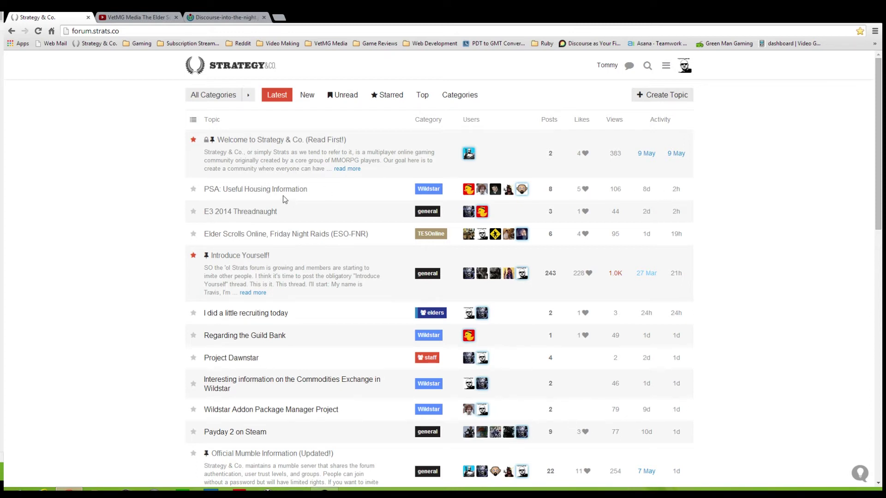
Step: Open the topic "PSA: Useful Housing Information" and look through it from the first post to the last
click(266, 191)
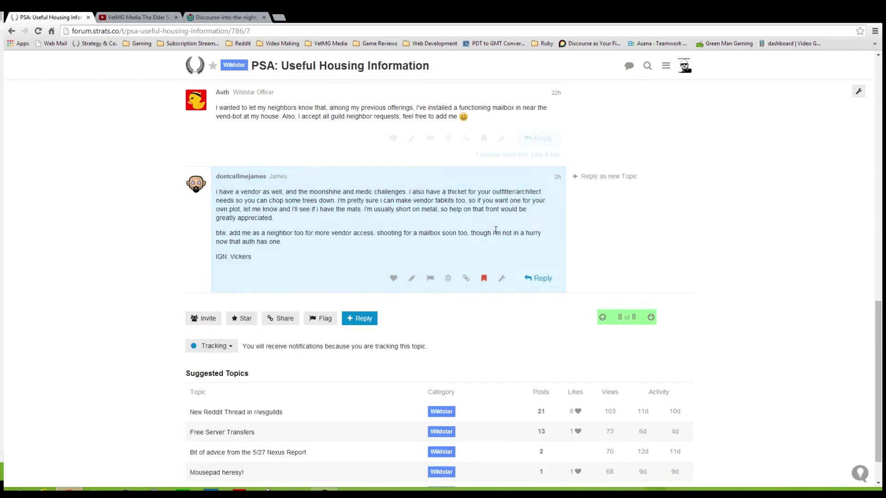
drag(878, 328, 880, 16)
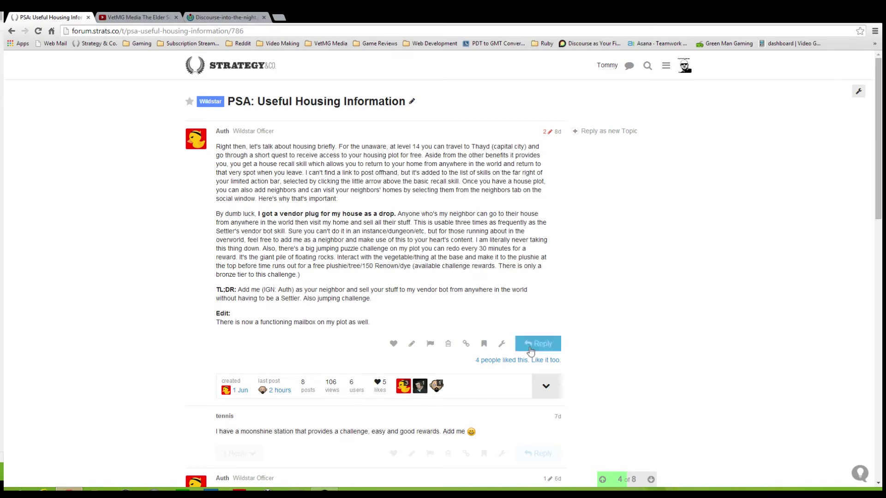
scroll(488, 400, down, 5)
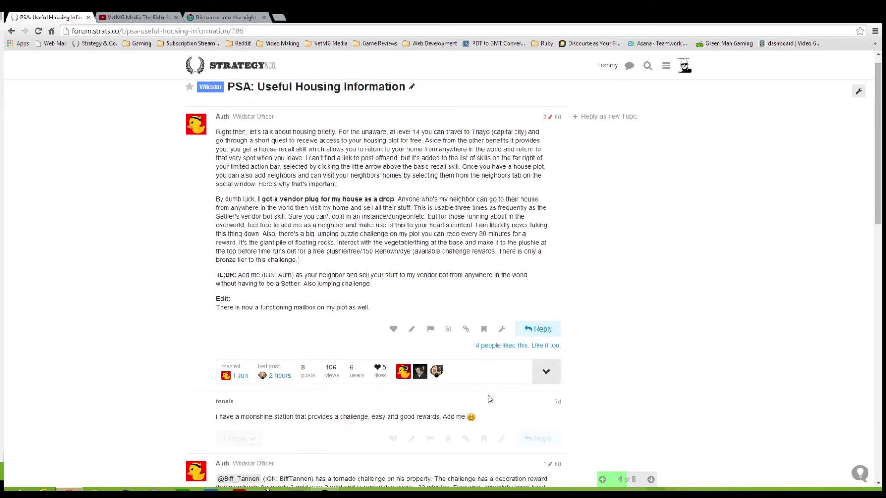
scroll(504, 375, down, 3)
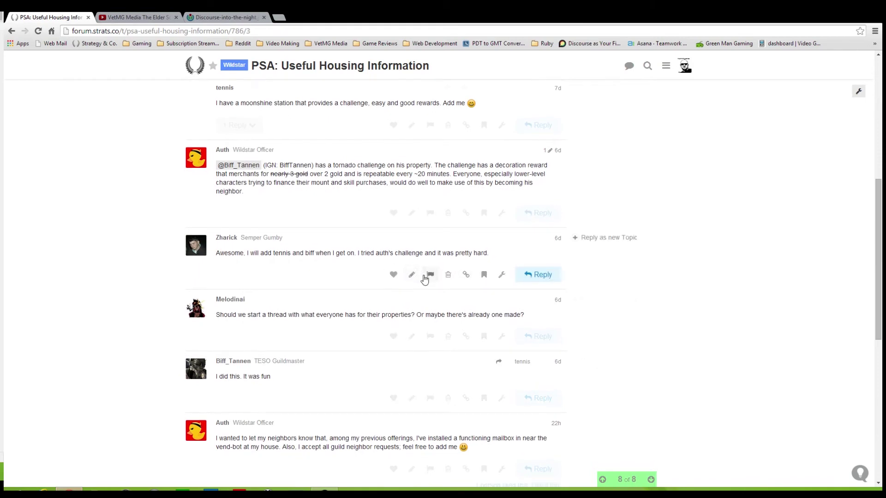
scroll(431, 279, down, 4)
scroll(443, 330, down, 3)
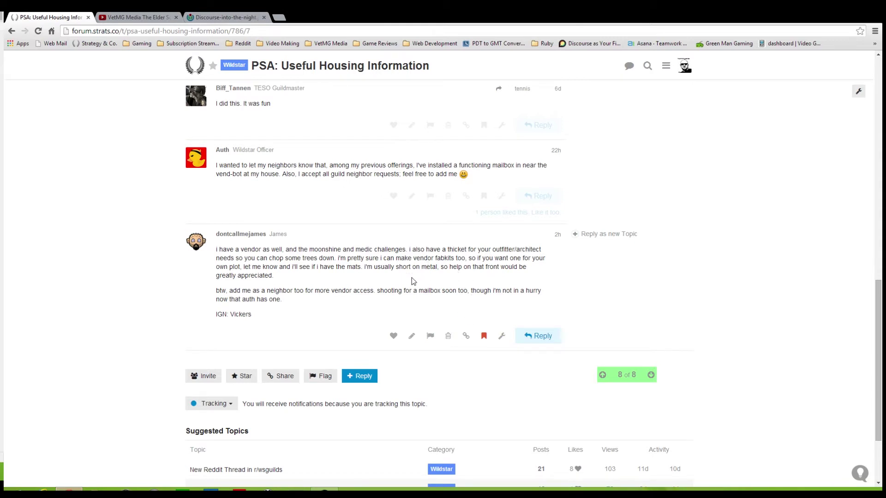
Step: Start a reply to the last post as a new topic, review the available categories, and abandon the draft
click(601, 238)
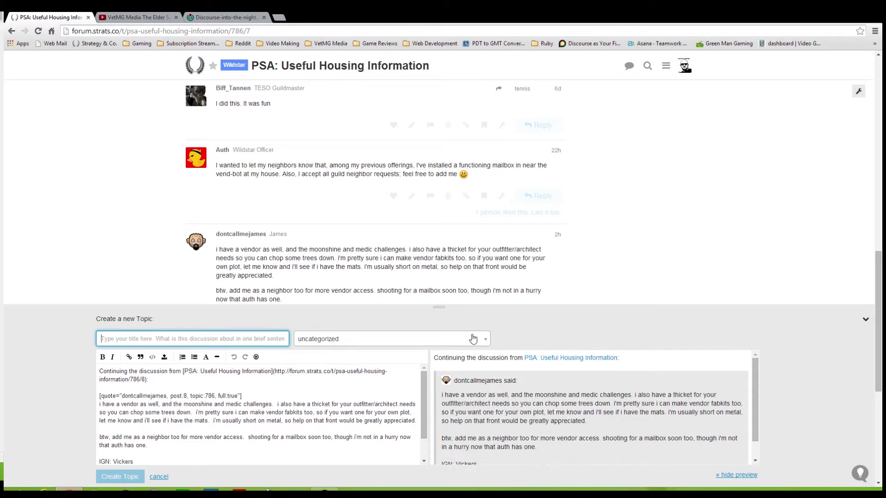
click(486, 340)
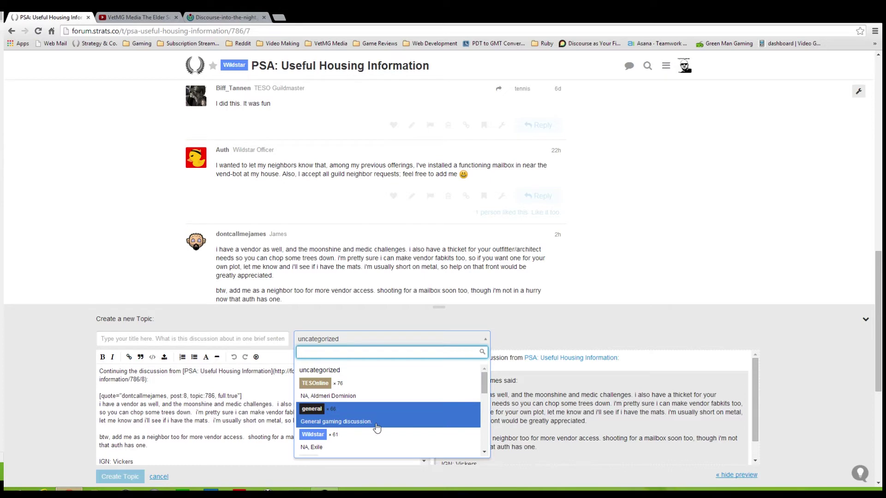
click(519, 320)
click(162, 478)
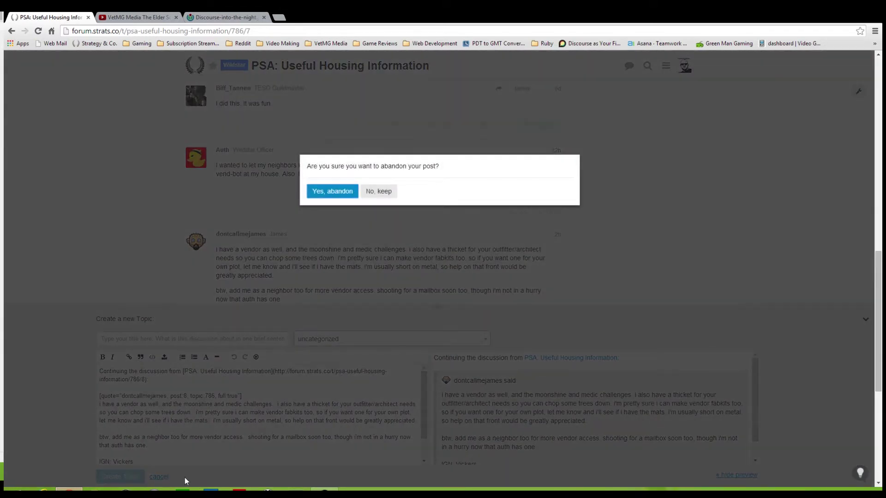
click(346, 193)
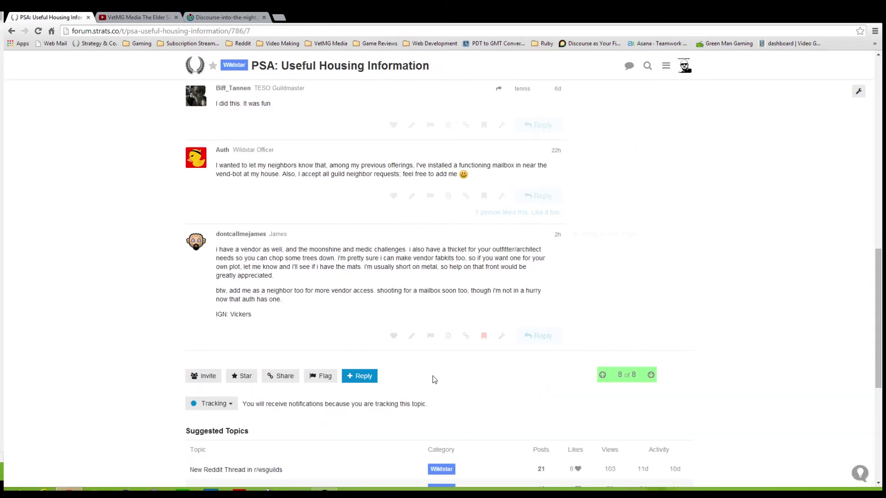
Step: View the notification level options for the housing topic and close them without choosing another level
click(231, 405)
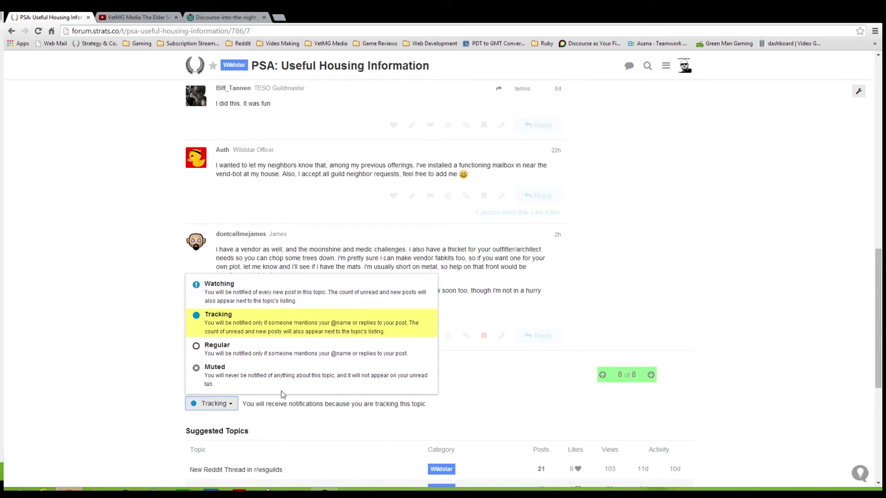
click(291, 432)
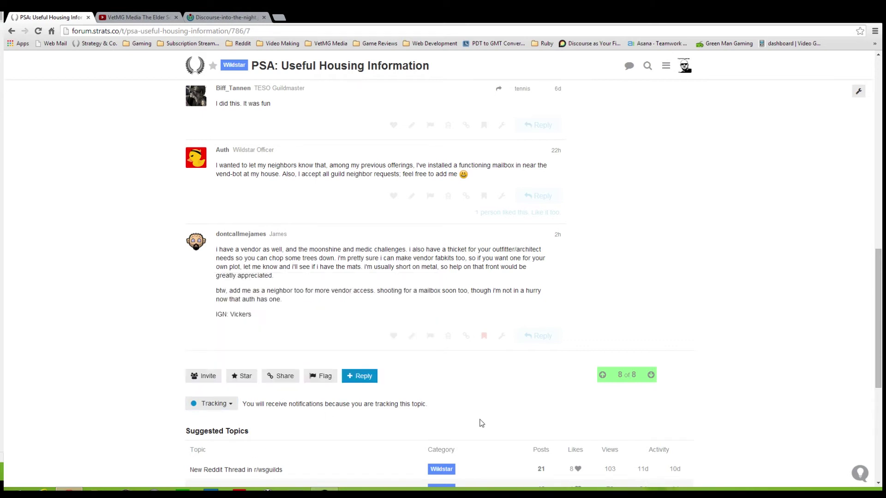
Step: Open the topic "Welcome to Strategy & Co. (Read First!)", set it to Unpinned, and return to the forum home
click(203, 70)
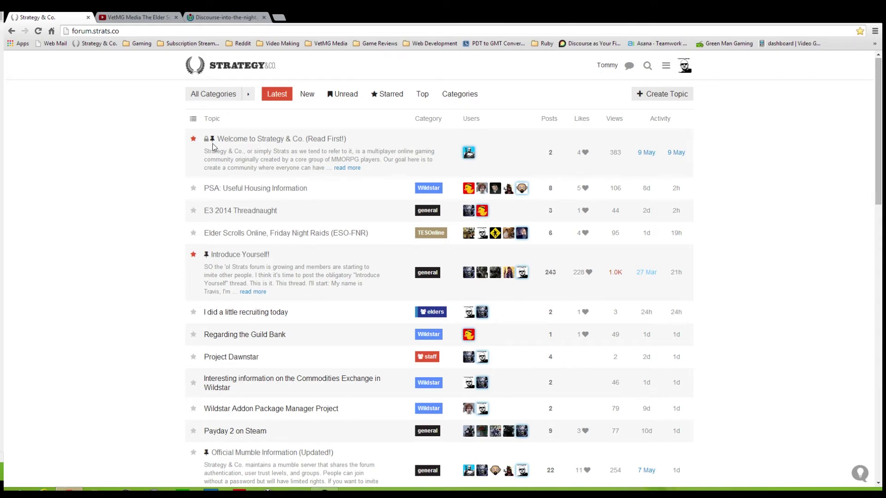
click(229, 141)
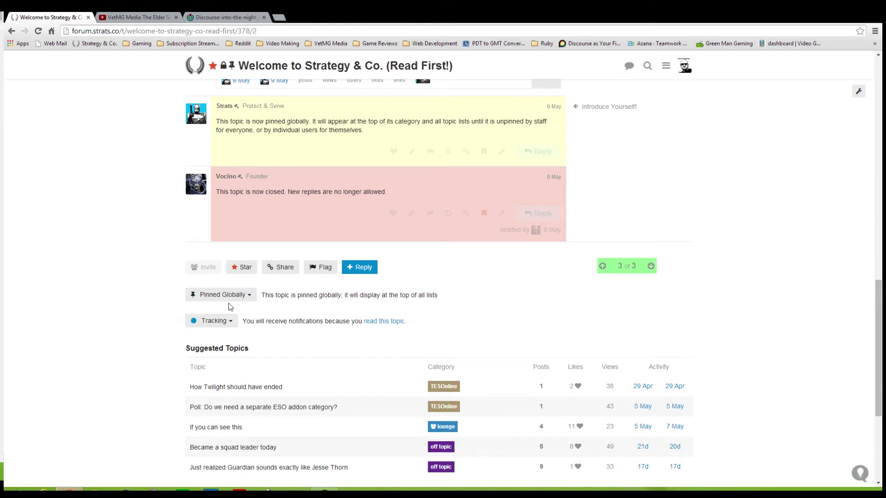
click(251, 298)
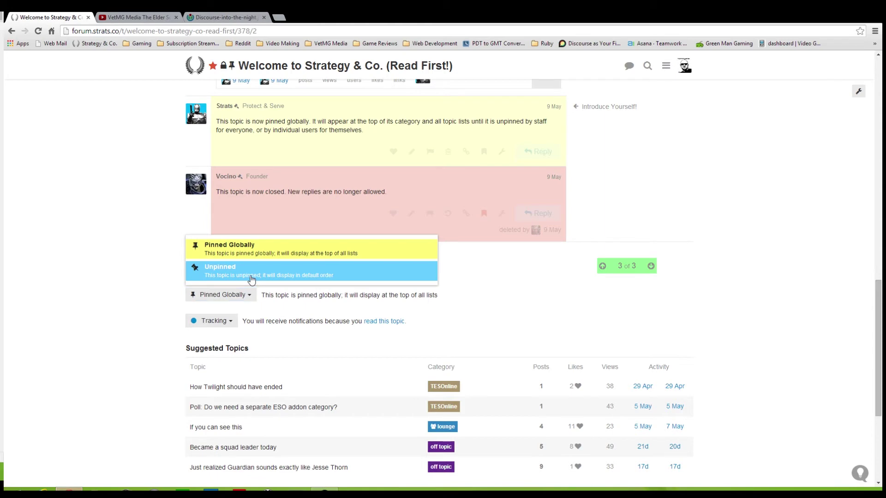
click(249, 273)
click(200, 69)
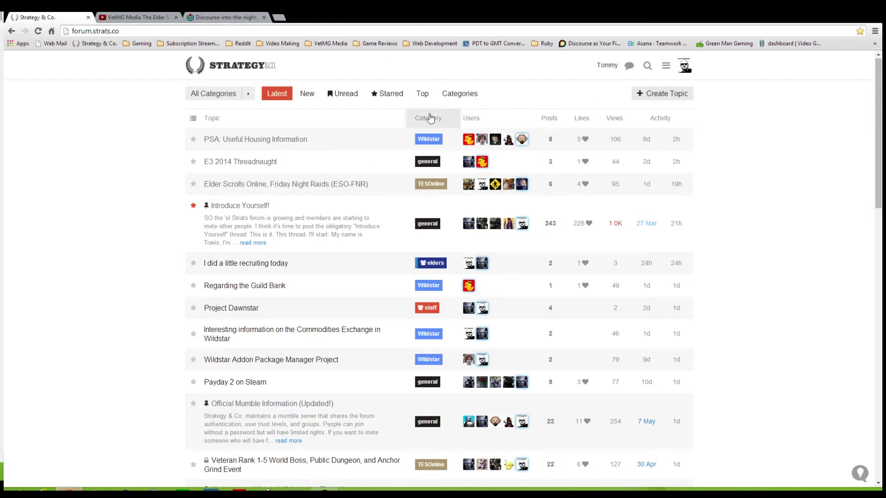
Step: Discard the uncategorized new topic and start one from the Wildstar category with the title "Title goes here"
click(651, 99)
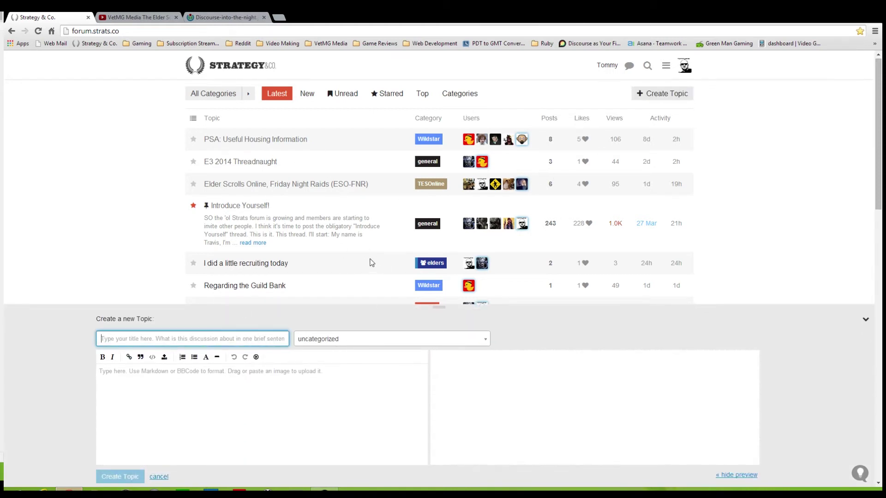
click(160, 477)
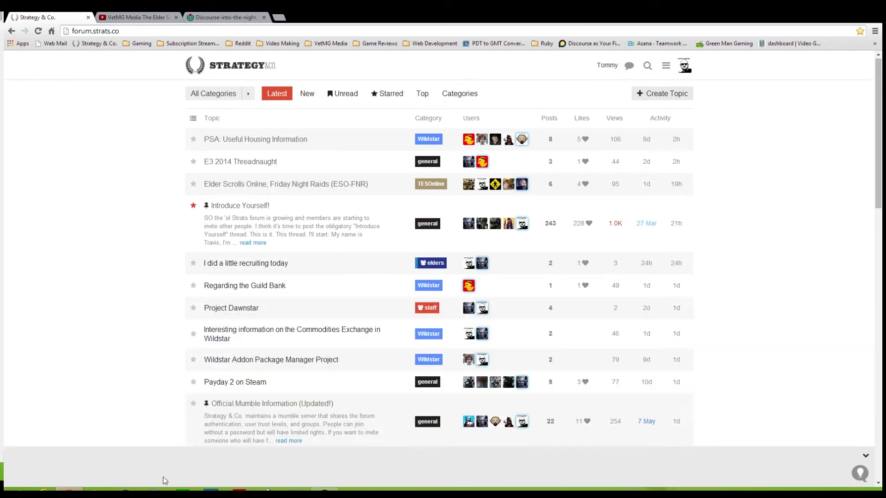
click(249, 94)
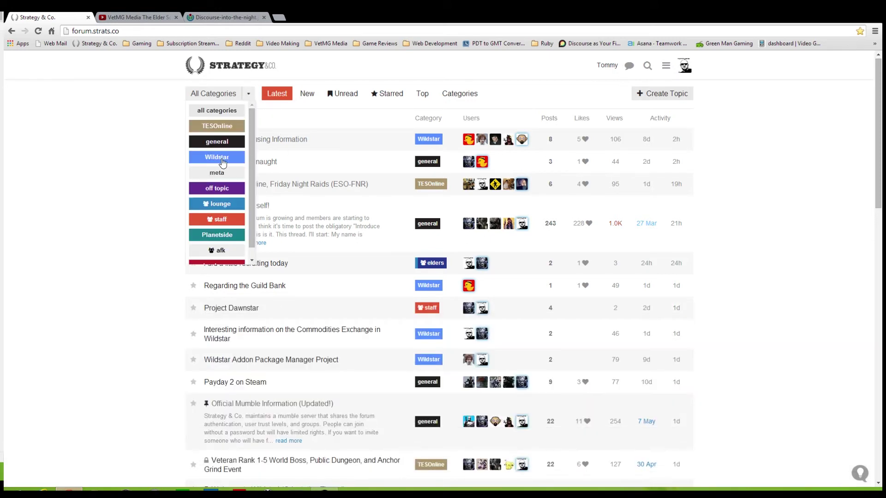
click(223, 160)
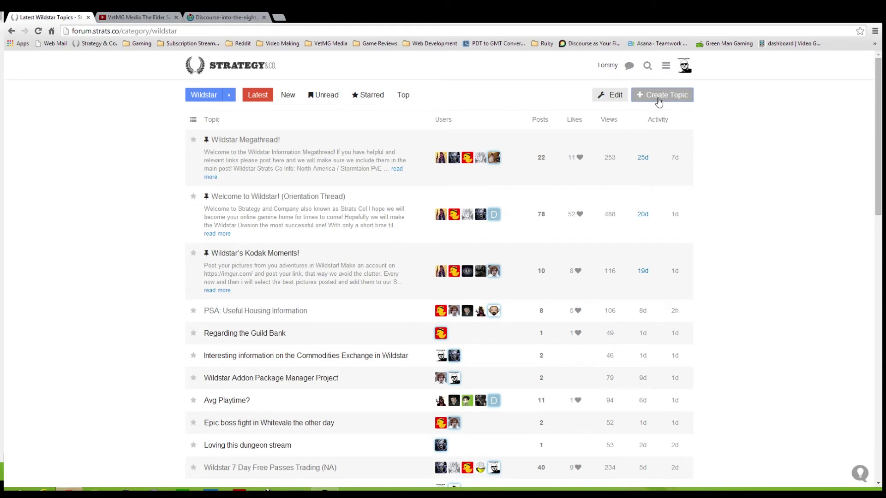
click(660, 99)
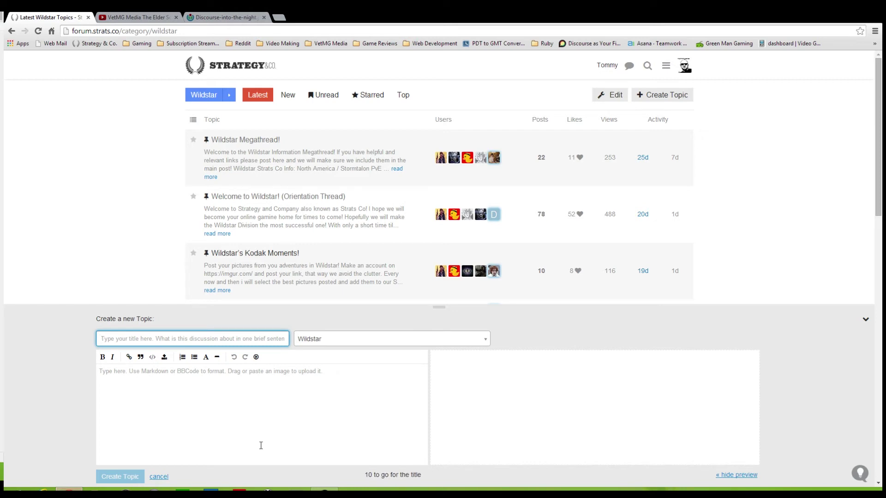
text(Title goes here)
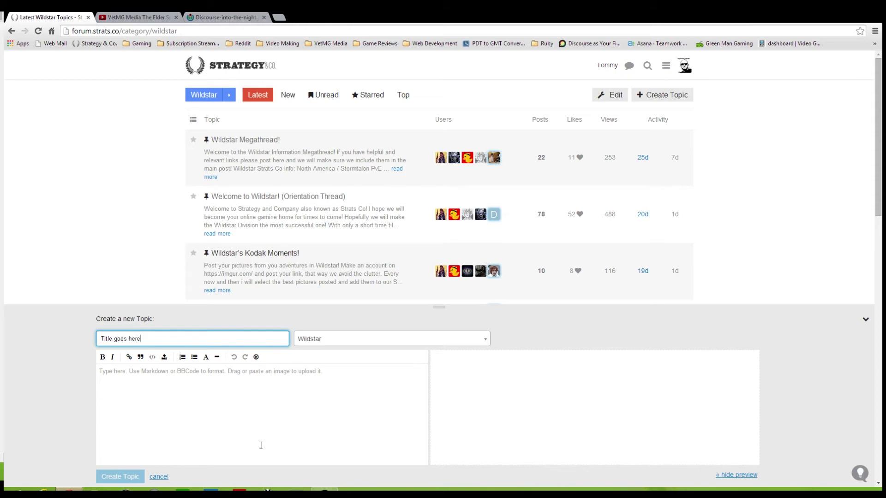
Step: Insert a Markdown heading reading "This is a heading" in the body of the new topic
click(194, 389)
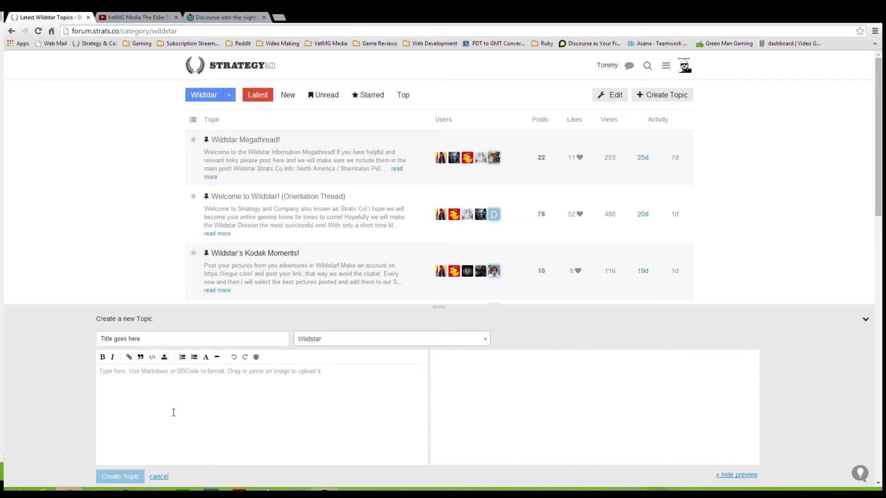
click(206, 357)
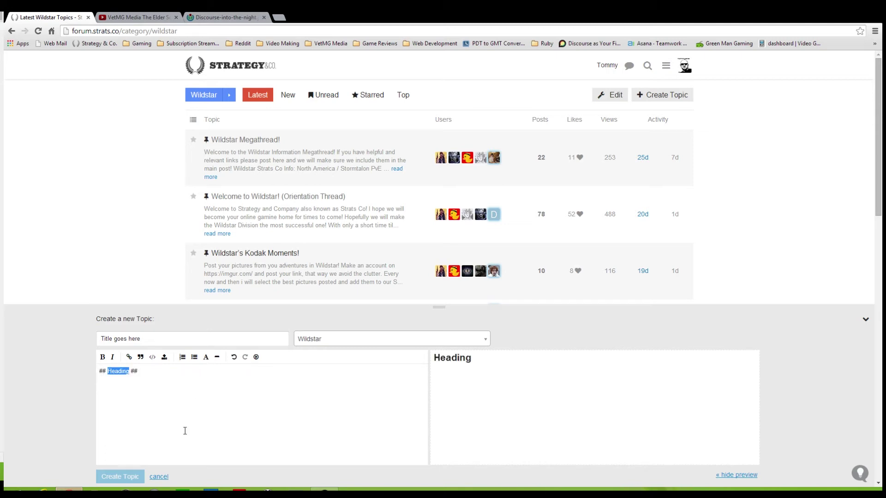
text(This)
text(is a )
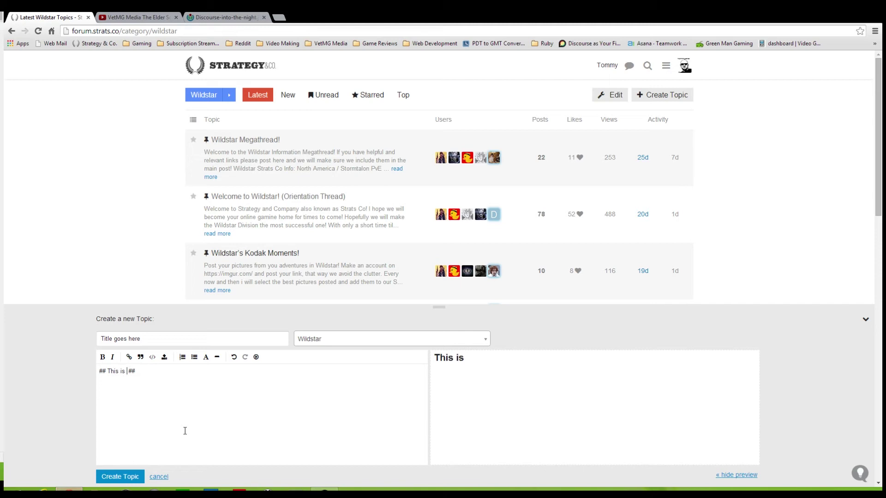
text(heading)
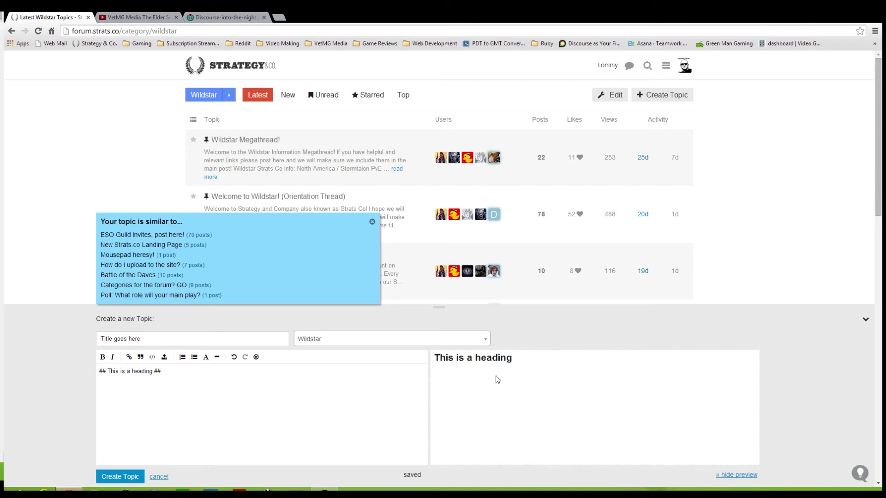
Step: Add a second heading below the first, written with HTML tags as "<h1> Heading <h1>"
click(181, 374)
key(Return)
key(Return)
text(<h1> Heasding)
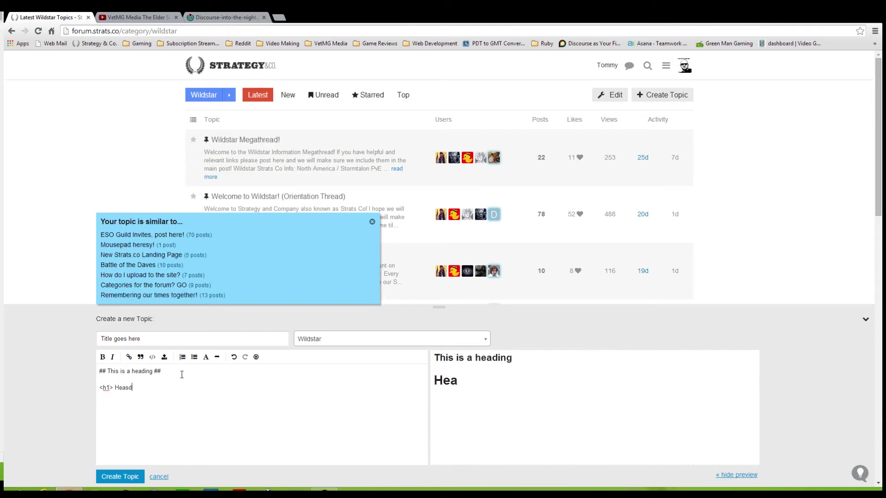
key(BackSpace)
key(BackSpace)
key(BackSpace)
key(BackSpace)
key(BackSpace)
text(ding)
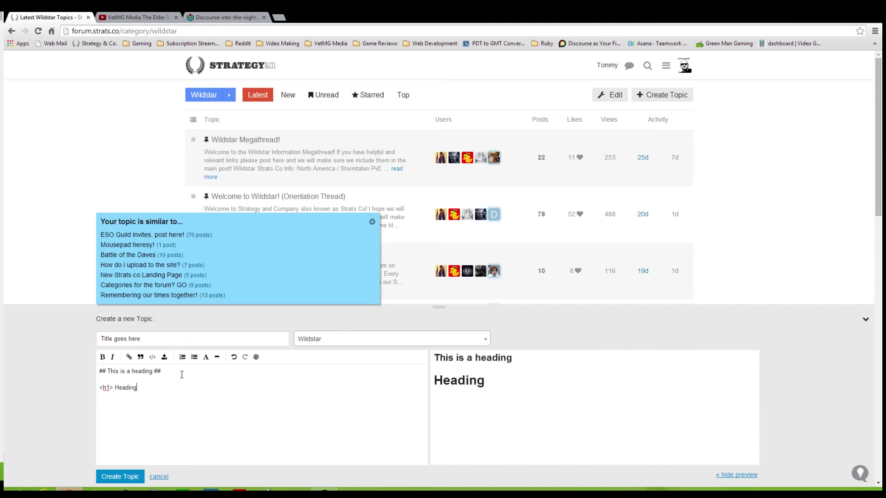
text( <H1>)
key(BackSpace)
key(BackSpace)
key(BackSpace)
text(h1>)
key(Return)
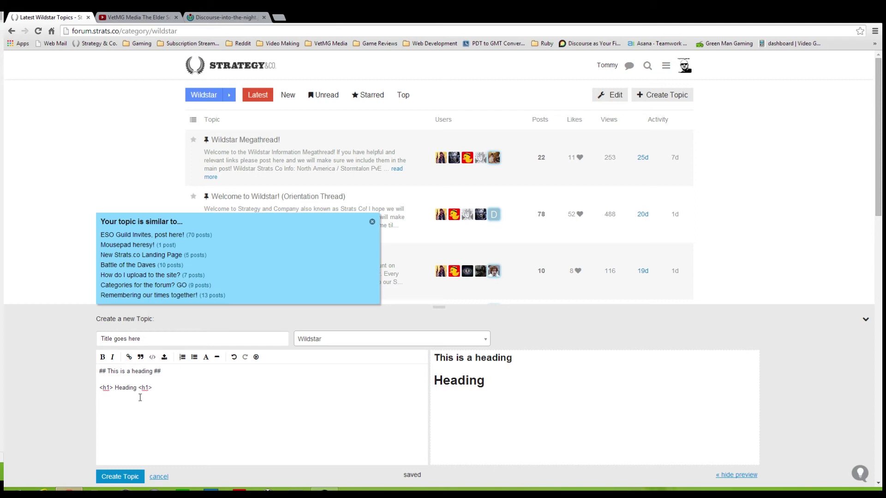
text(link)
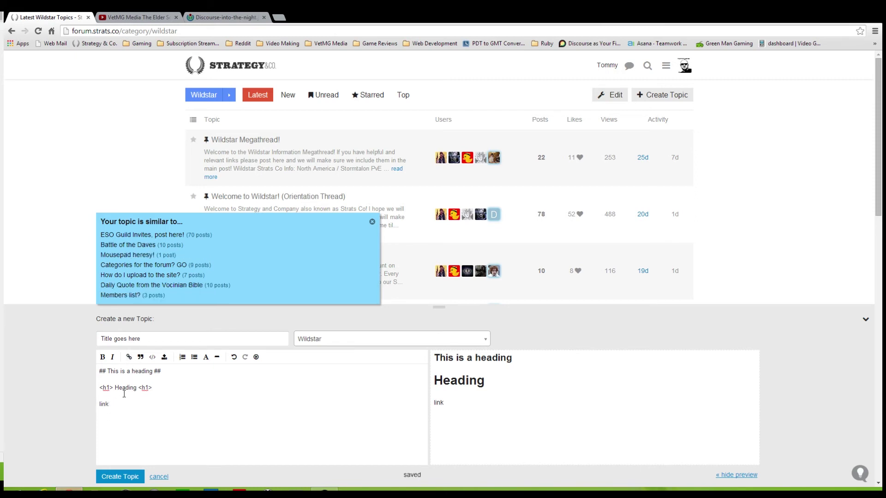
drag(110, 404, 99, 404)
click(129, 358)
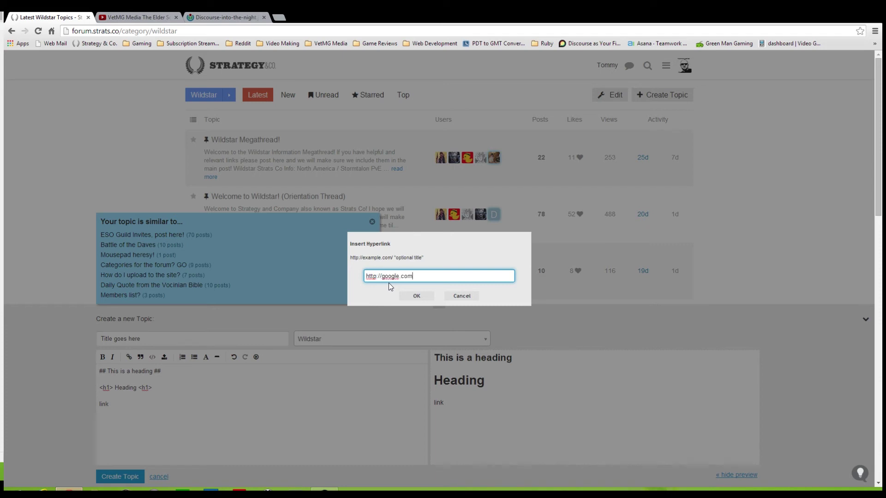
key(Return)
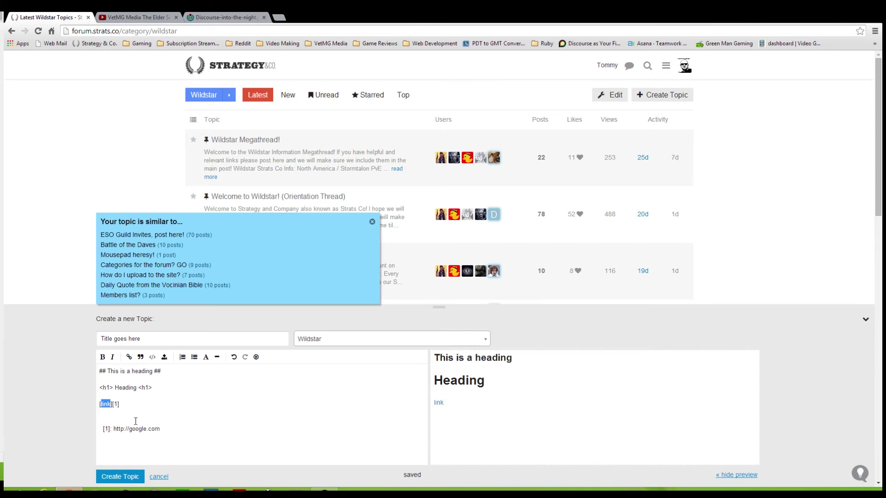
Step: Insert the URL of the Wikimedia image Discourse-into-the-night.jpg on its own line above the link and check the preview
click(156, 387)
key(Return)
key(Return)
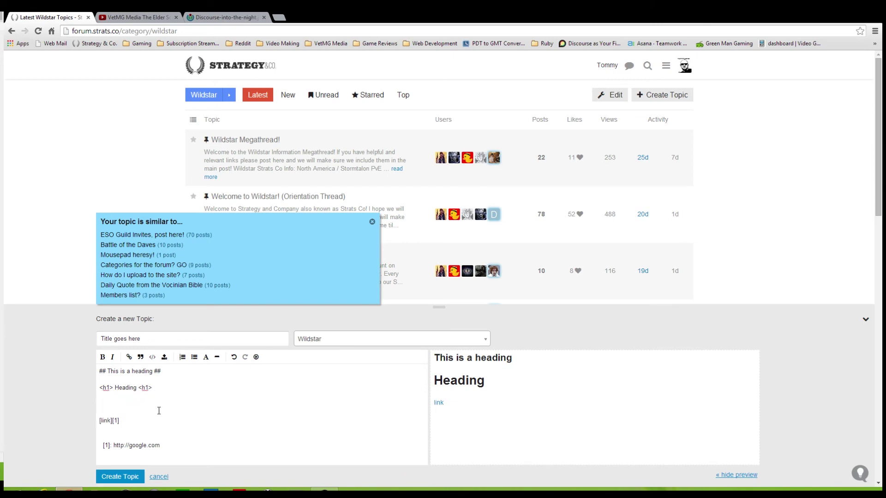
click(219, 18)
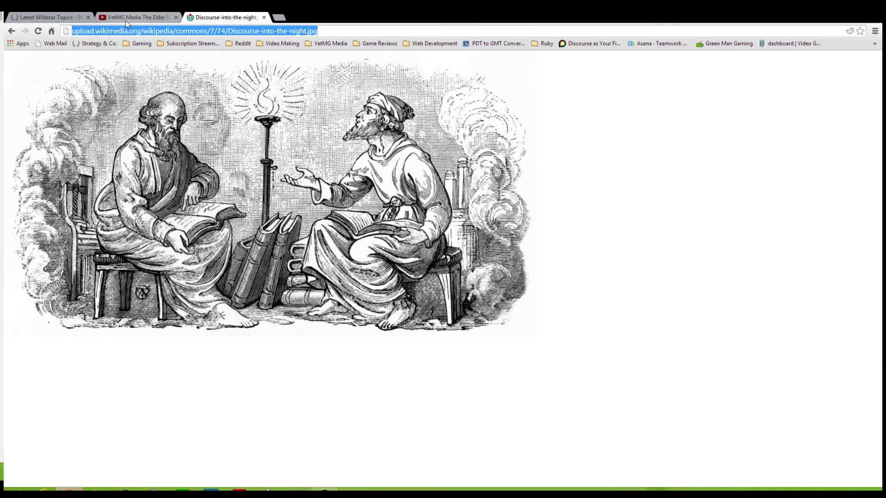
click(65, 21)
key(Up)
text(http://upload.wikimedia.org/wikipedia/commons/7/74/Discourse-into-the-night.jpg)
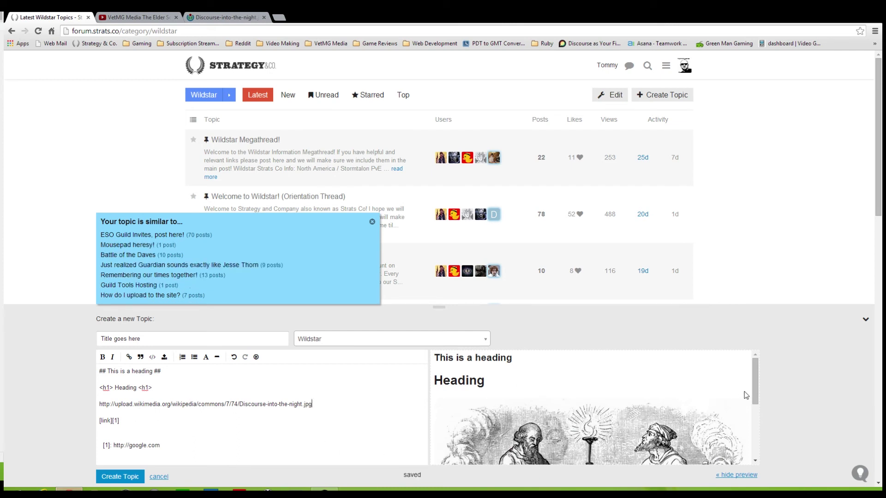
drag(757, 392, 760, 425)
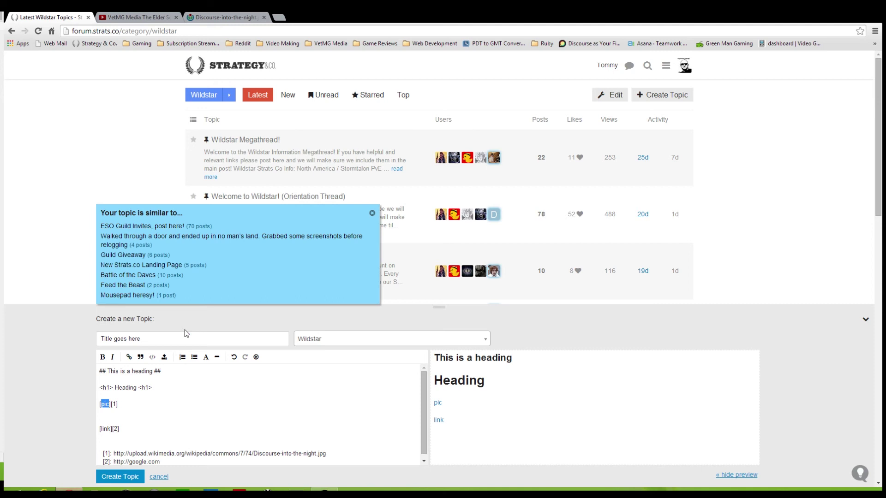
Step: Delete the entire body text of the draft, including the headings and the "pic" and "link" hyperlinks
click(105, 404)
drag(99, 371, 181, 469)
key(BackSpace)
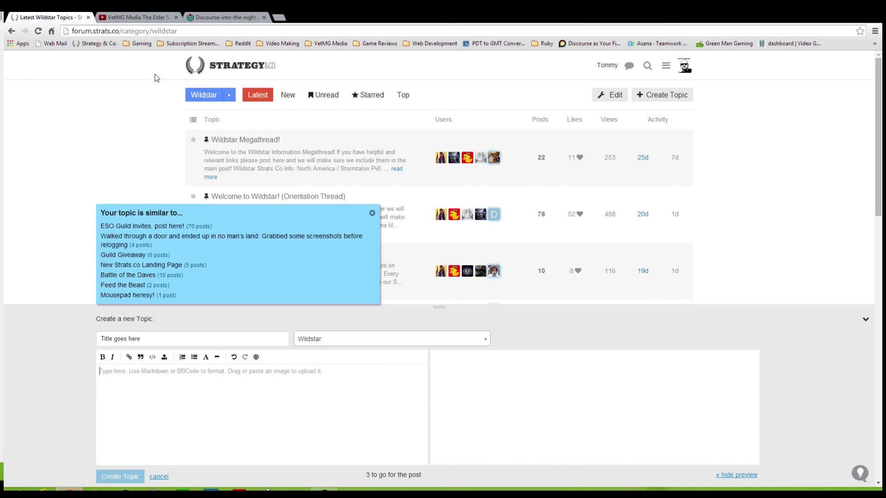
click(152, 18)
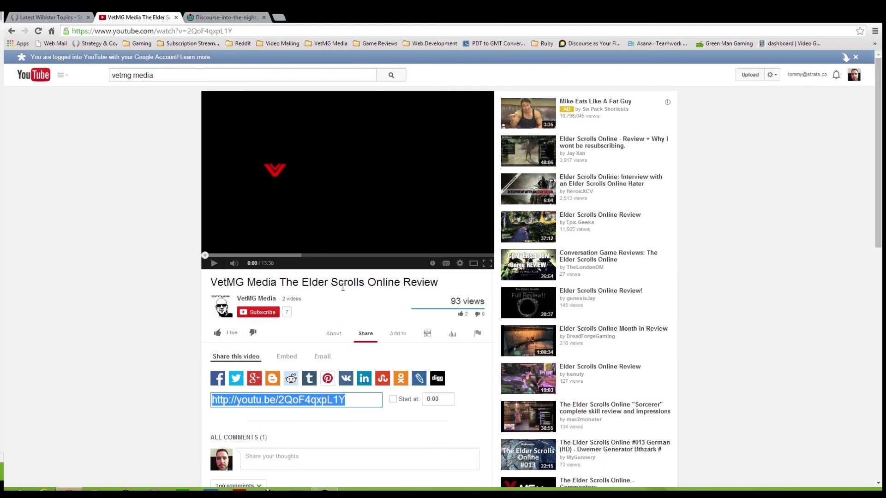
click(74, 17)
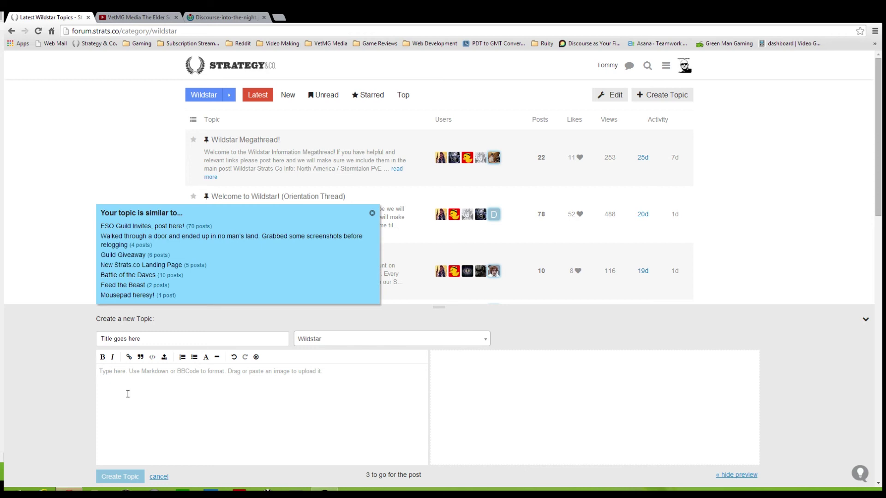
text(video)
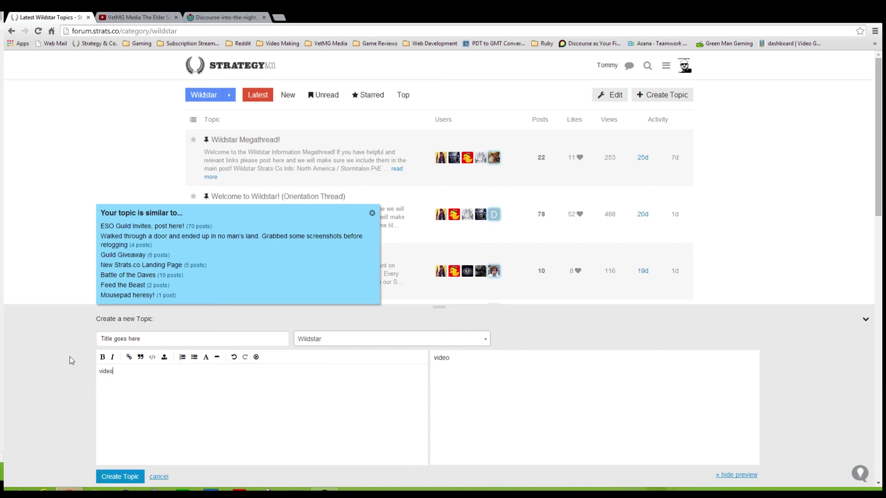
drag(119, 372, 94, 367)
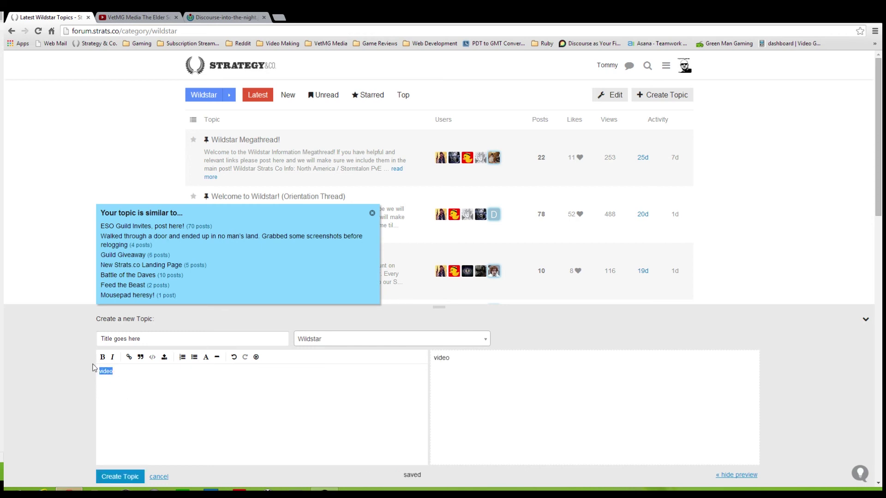
click(129, 357)
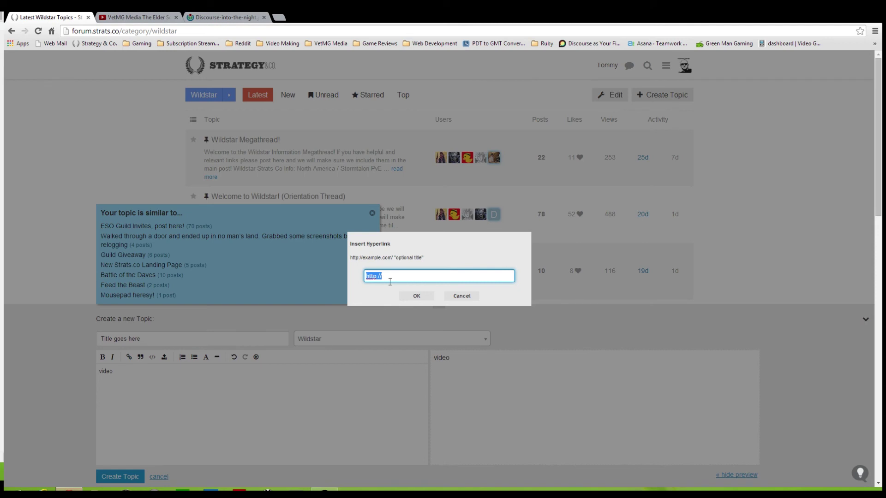
text(http://youtu.be/2QoF4qxpL1Y)
click(414, 295)
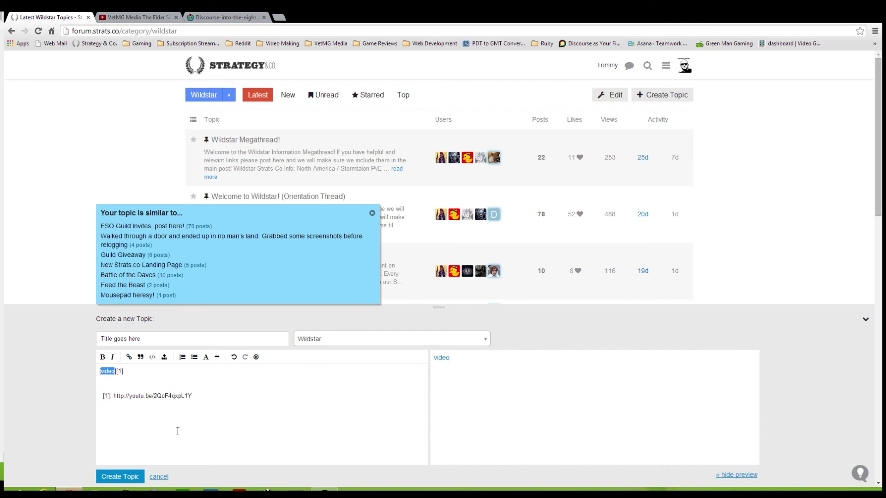
click(204, 399)
key(Return)
text(http://youtu.be/2QoF4qxpL1Y)
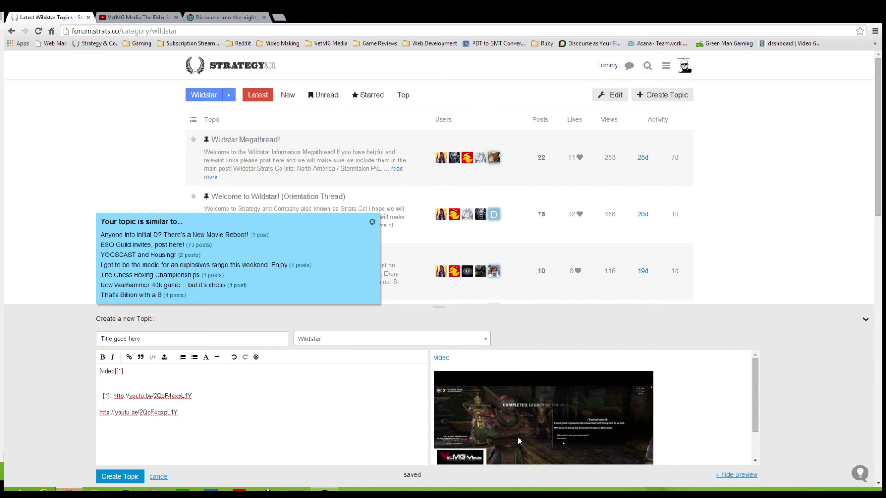
Step: Replace the whole draft body with the word "mumble"
drag(181, 413, 103, 365)
key(BackSpace)
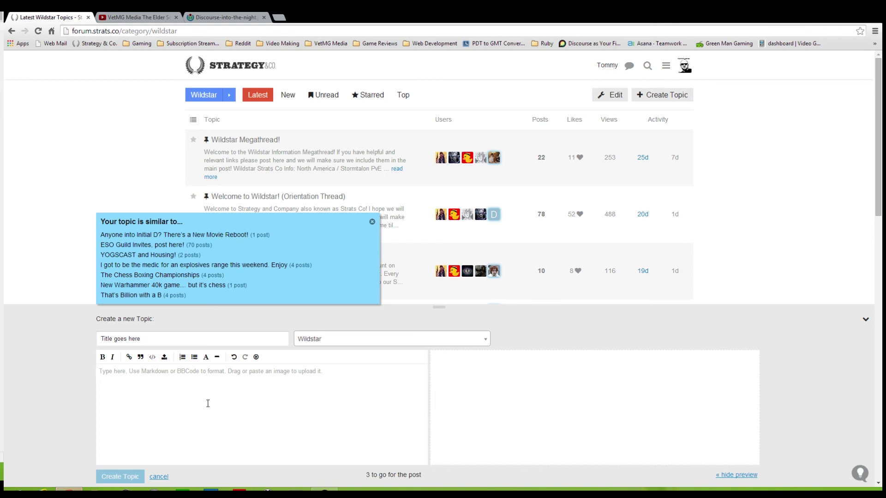
text(mumbel)
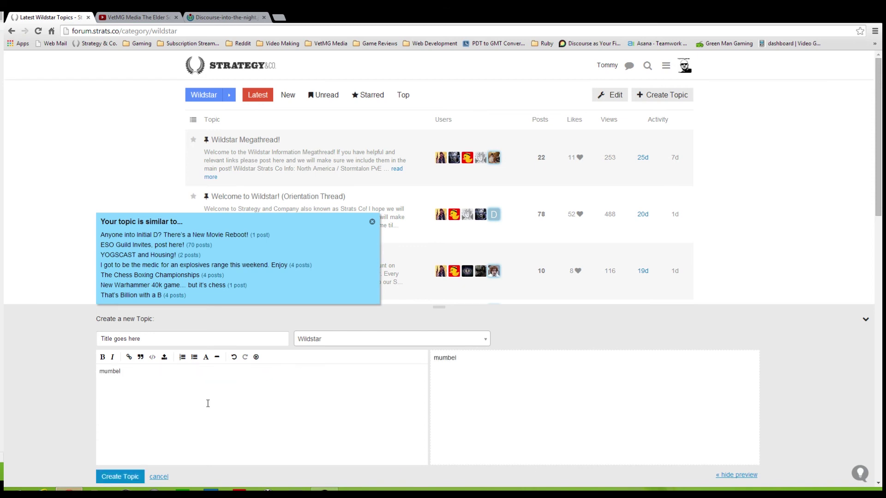
key(BackSpace)
key(BackSpace)
text(le)
Step: Search the forum for "mumble", open the topic "Official Mumble Information (Updated!)" and dismiss the similar-topics suggestions above the draft
click(644, 68)
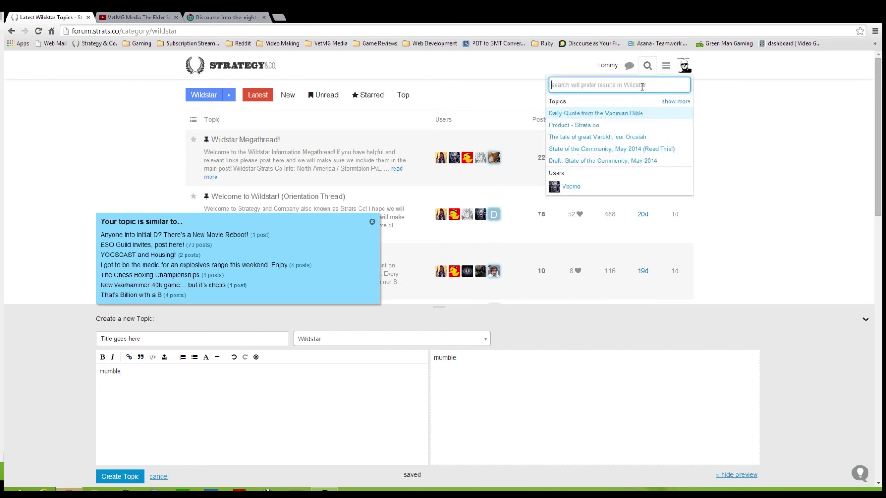
text(mumble)
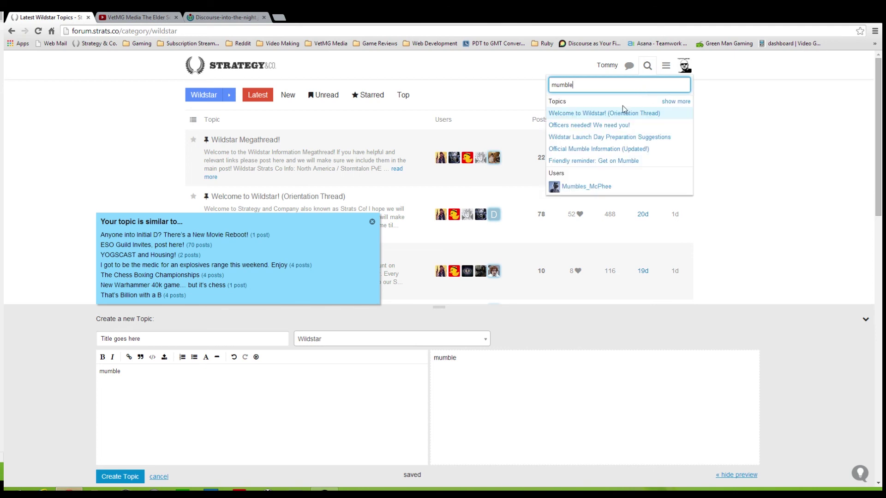
click(600, 149)
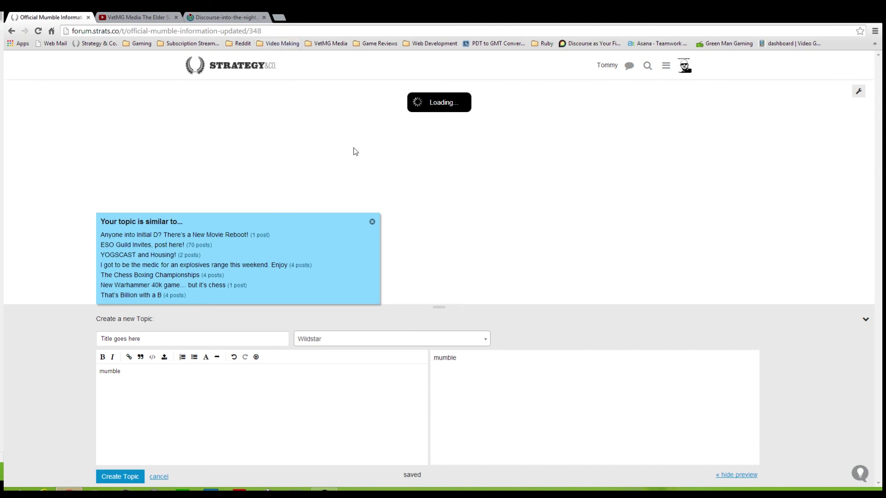
click(372, 222)
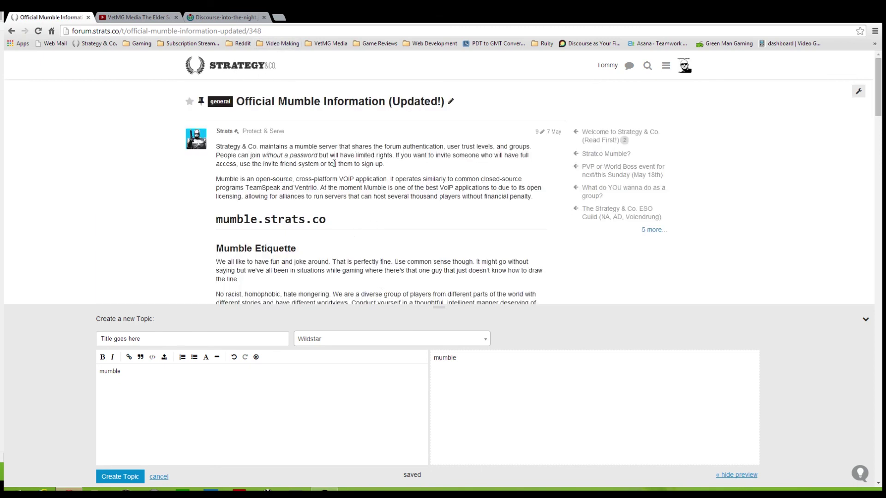
drag(266, 30, 69, 54)
key(ctrl+c)
click(106, 420)
drag(107, 421, 90, 374)
click(128, 356)
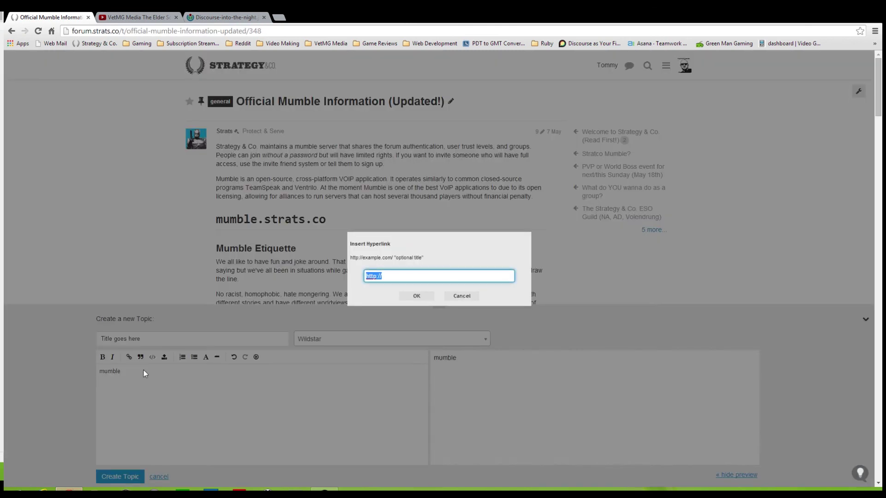
key(ctrl+v)
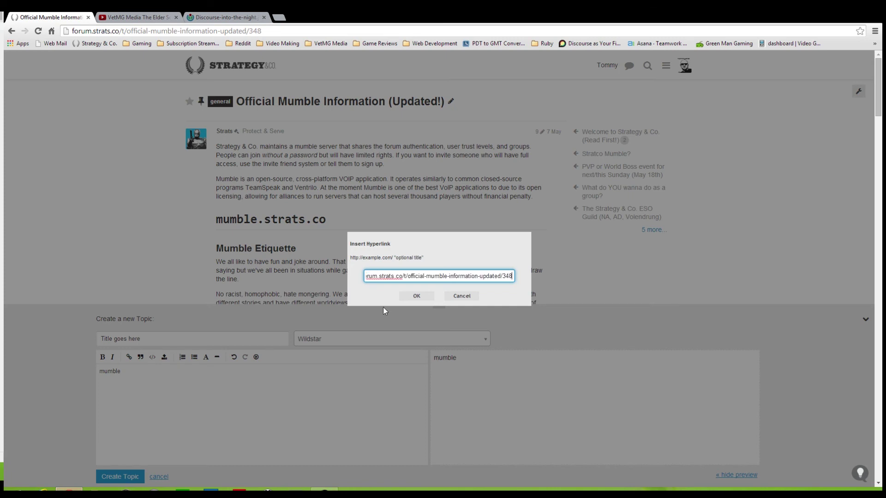
click(416, 296)
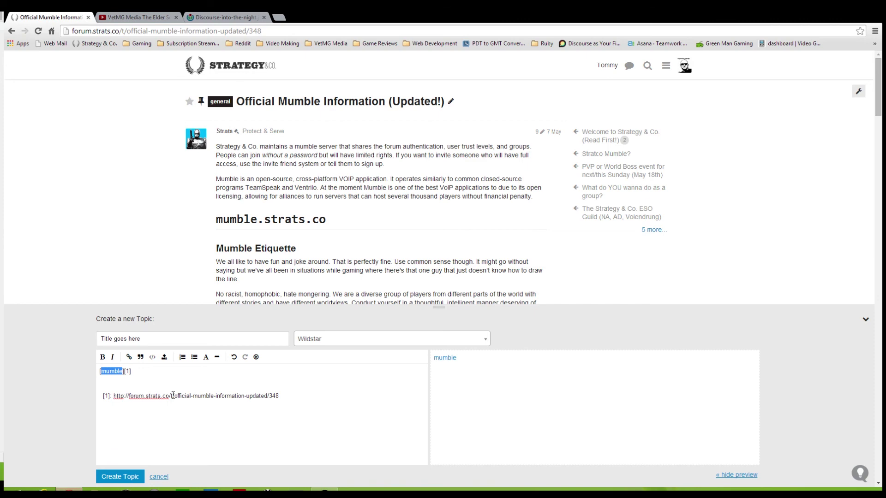
Step: Abandon the draft Wildstar topic and return to the forum's home page listing the latest topics
click(157, 477)
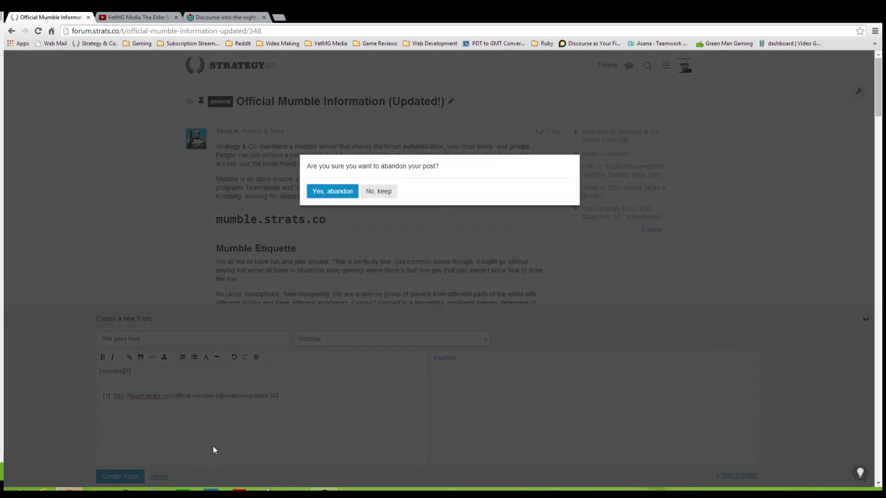
click(330, 193)
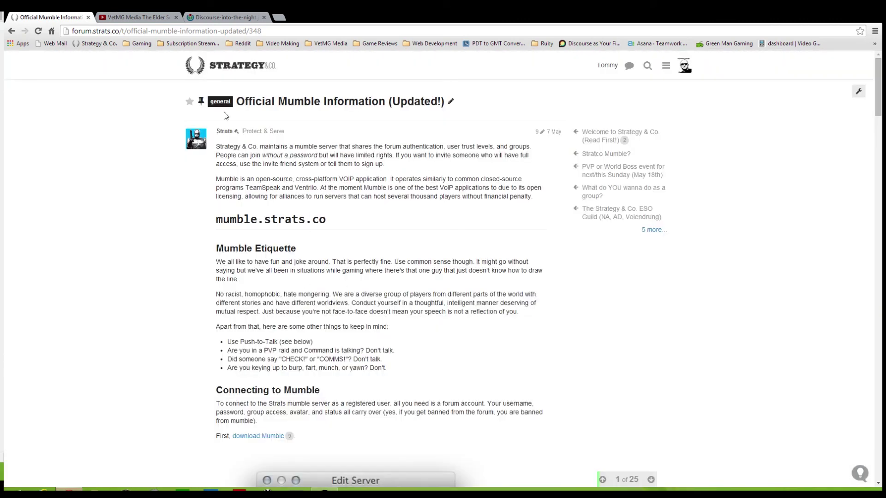
click(224, 64)
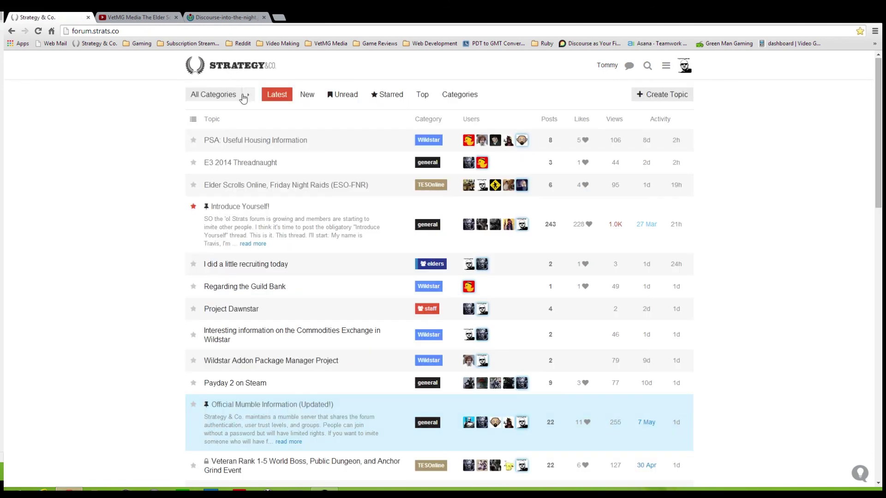